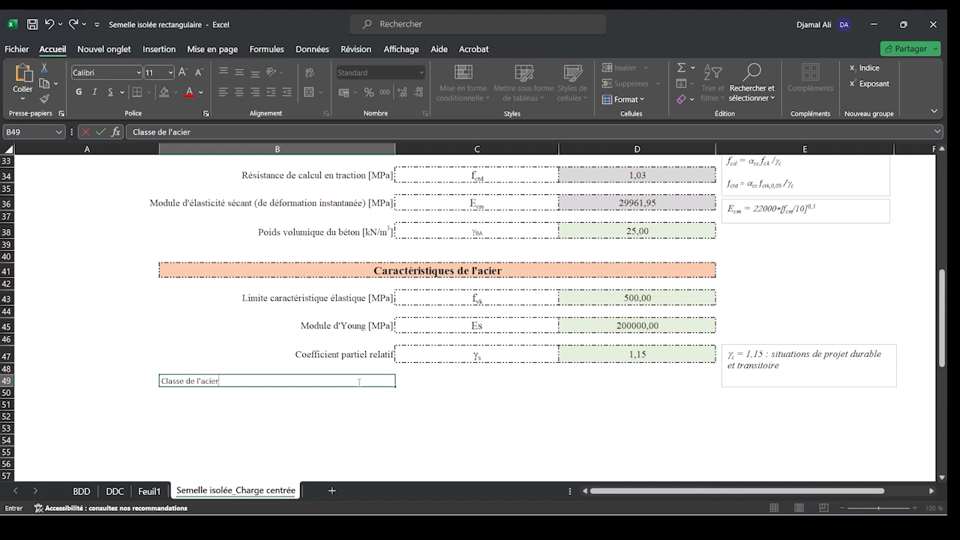
Commit the label "Classe de l'acier" in B49 and give it the formatting of the "Coefficient partiel relatif" label.
key("Return")
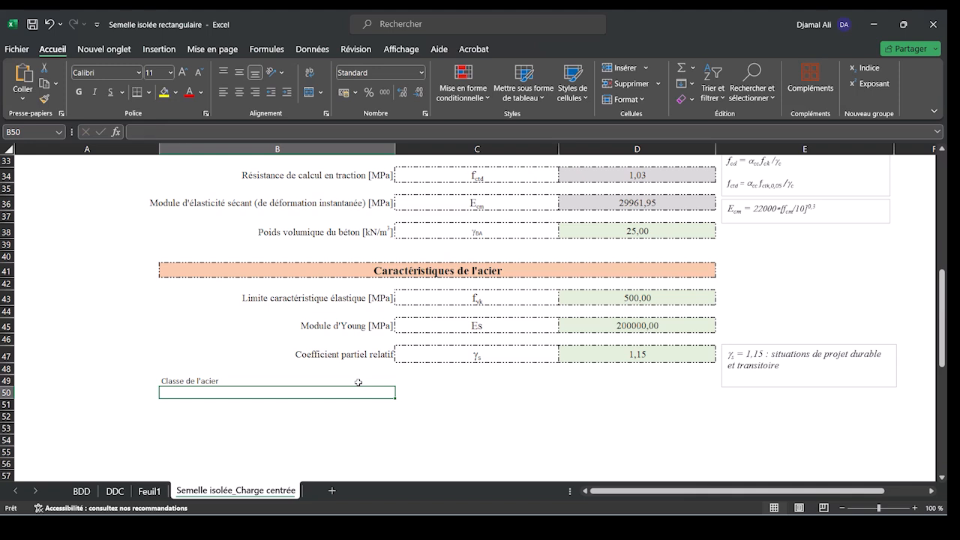
left_click(364, 360)
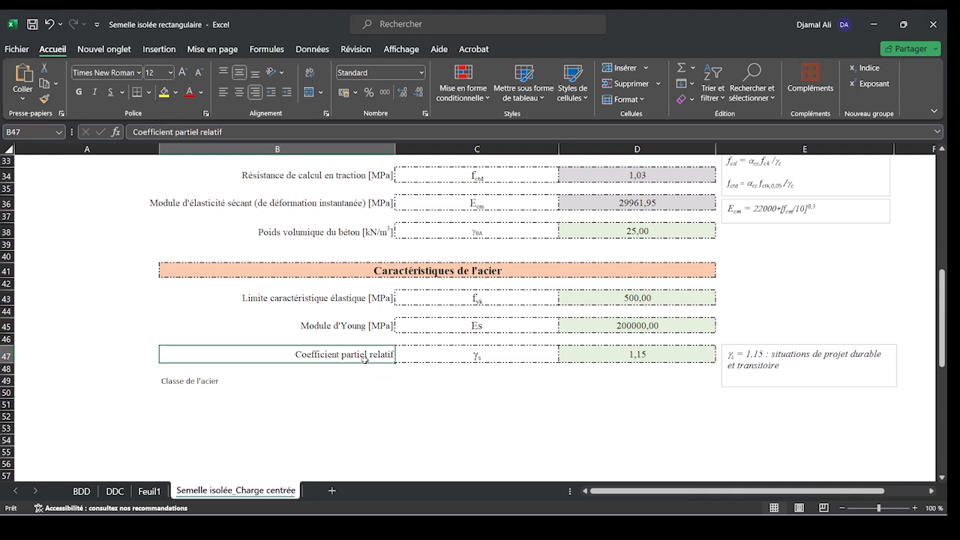
left_click(44, 98)
left_click(320, 379)
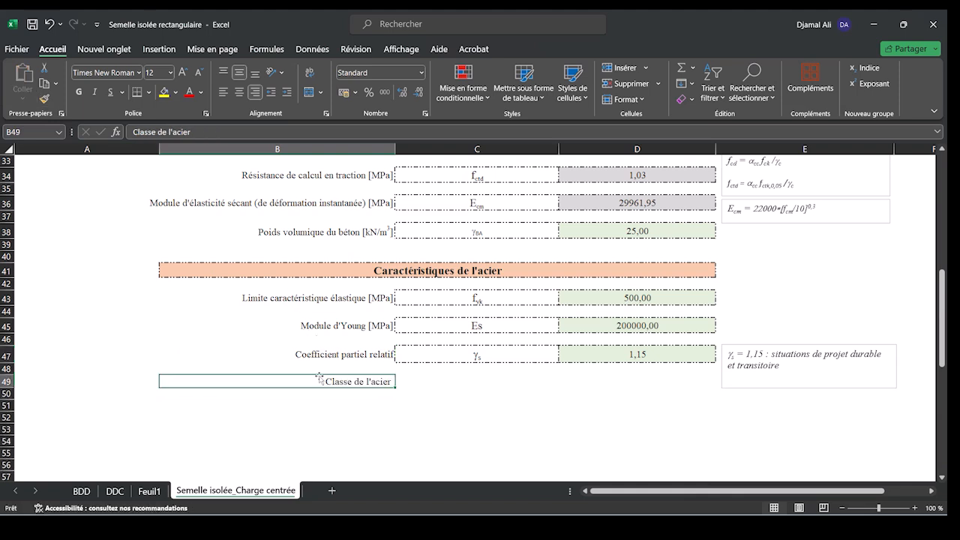
Format C49 like the γs symbol cell C47 and fill it with the options "1/A ; 2/B ; 3/C".
left_click(501, 359)
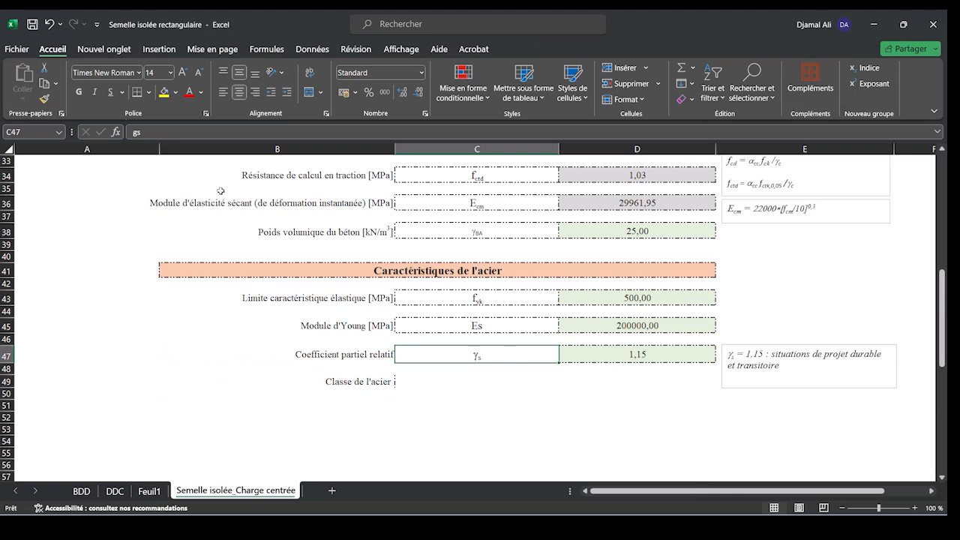
left_click(45, 98)
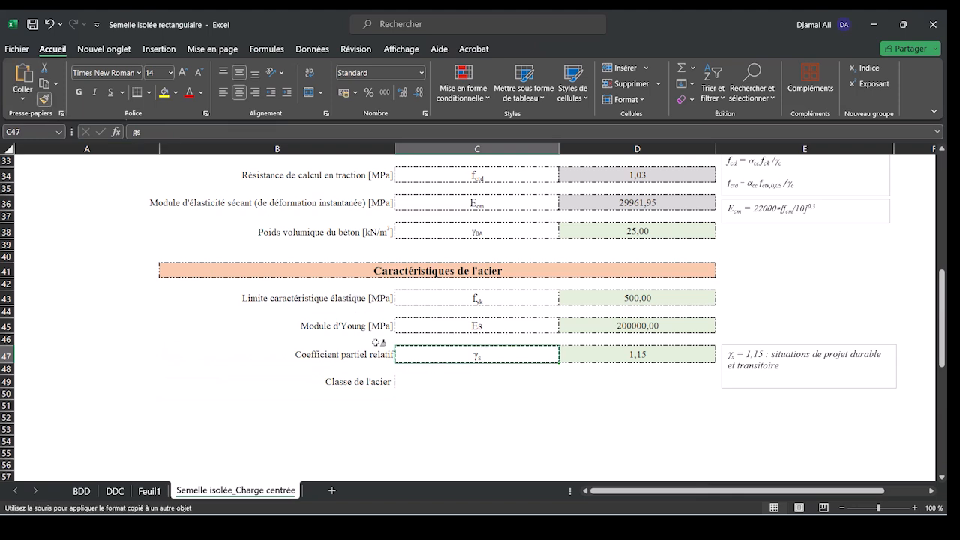
left_click(444, 390)
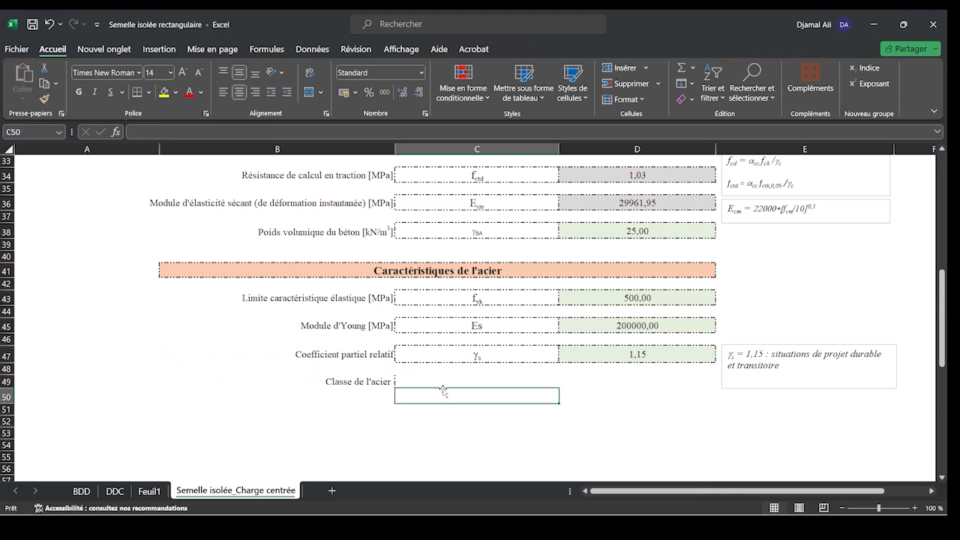
key("ctrl+z")
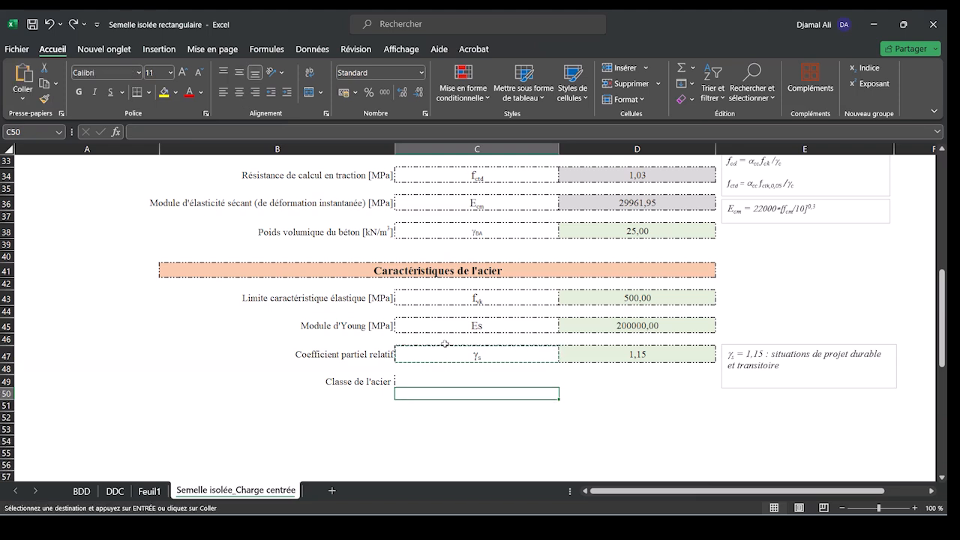
left_click(44, 100)
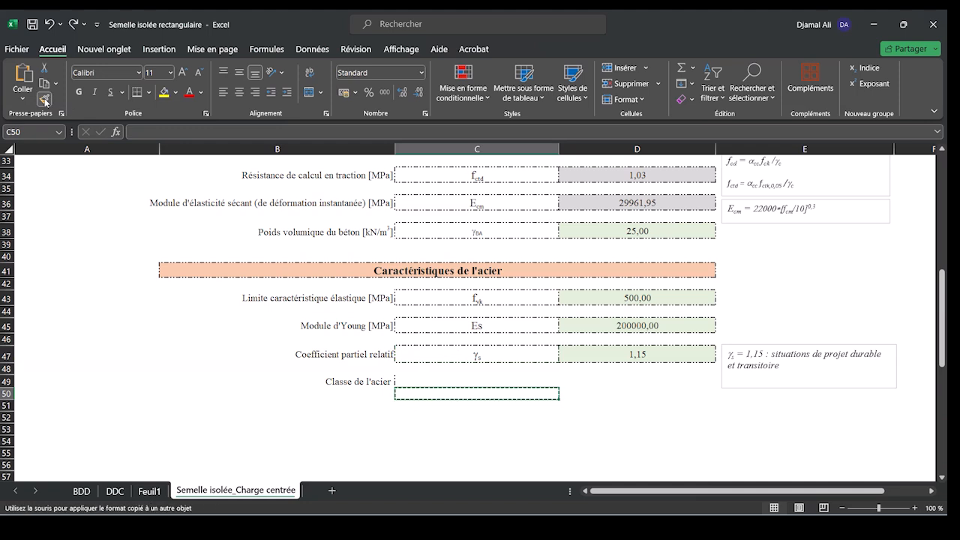
left_click(463, 382)
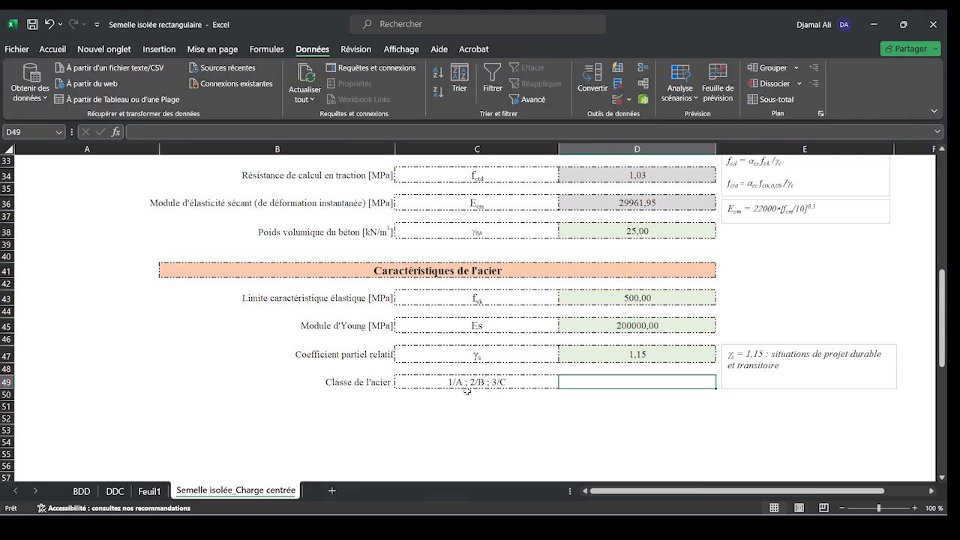
Prefix the steel class options in C49 so the cell reads "Choisir : 1/A ; 2/B ; 3/C".
left_click(466, 383)
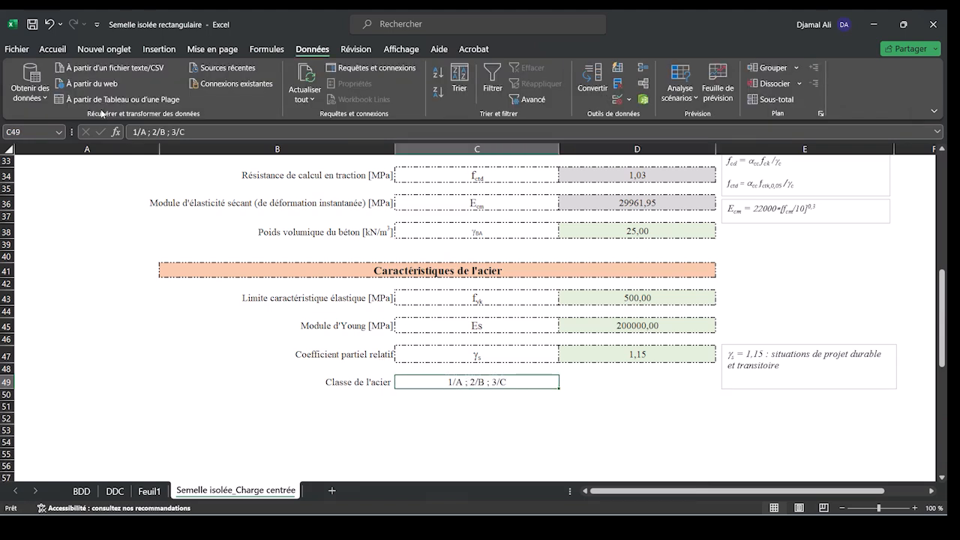
left_click(131, 132)
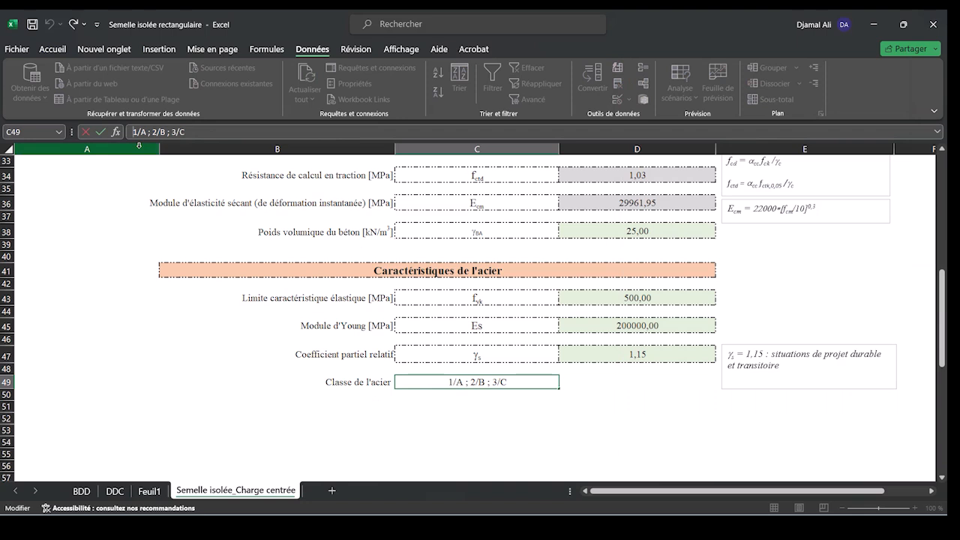
type("Choisir :")
key("Return")
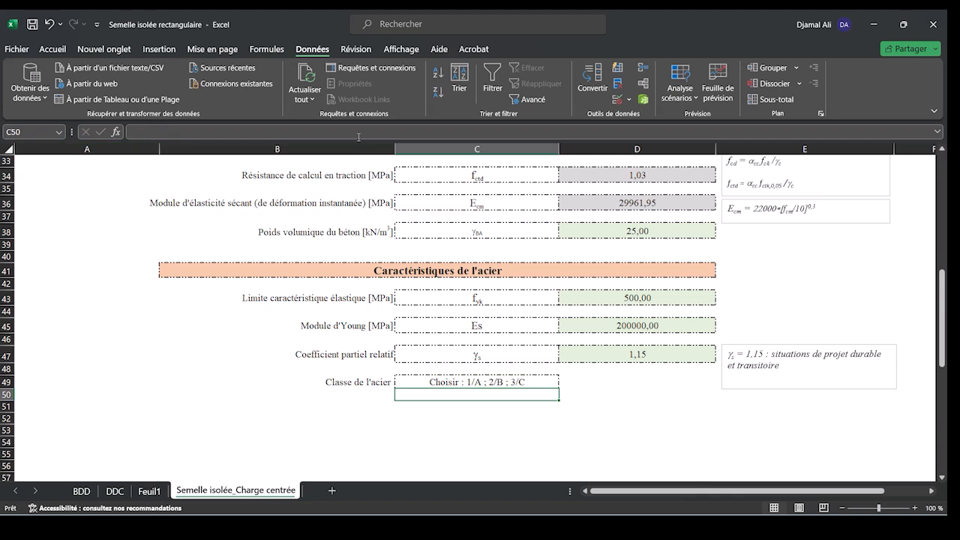
Copy the formatting of the green fck input cell D18 to the steel class value cell D49.
left_click(641, 382)
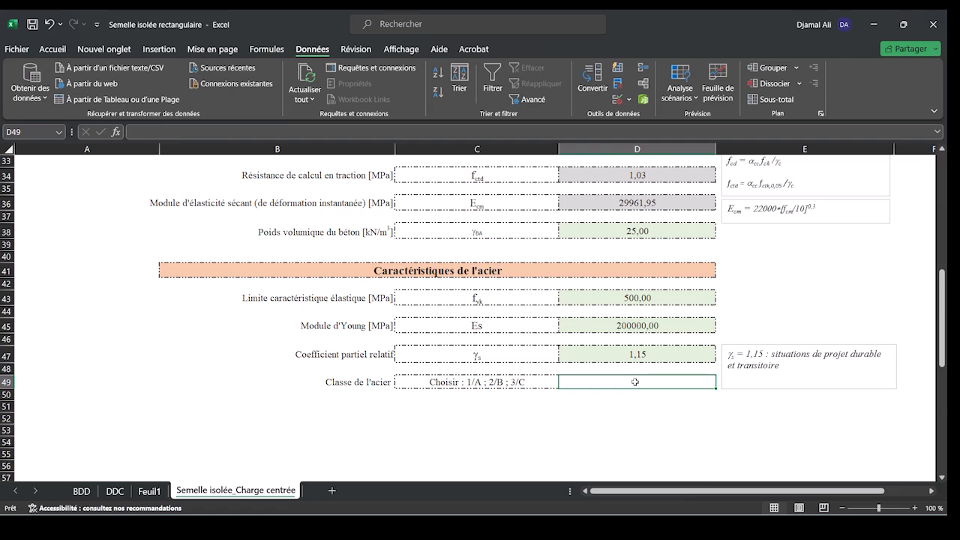
scroll(634, 382, "up", 4)
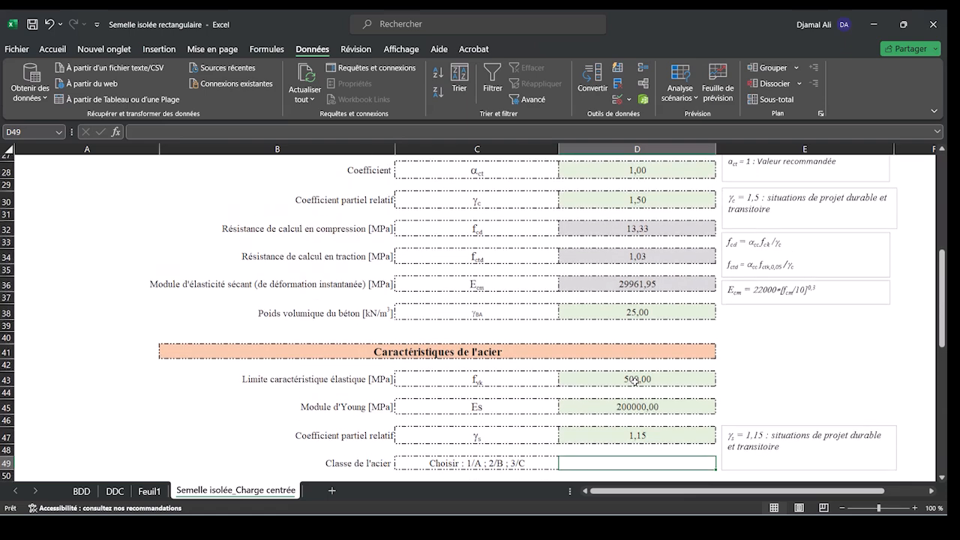
scroll(634, 381, "up", 5)
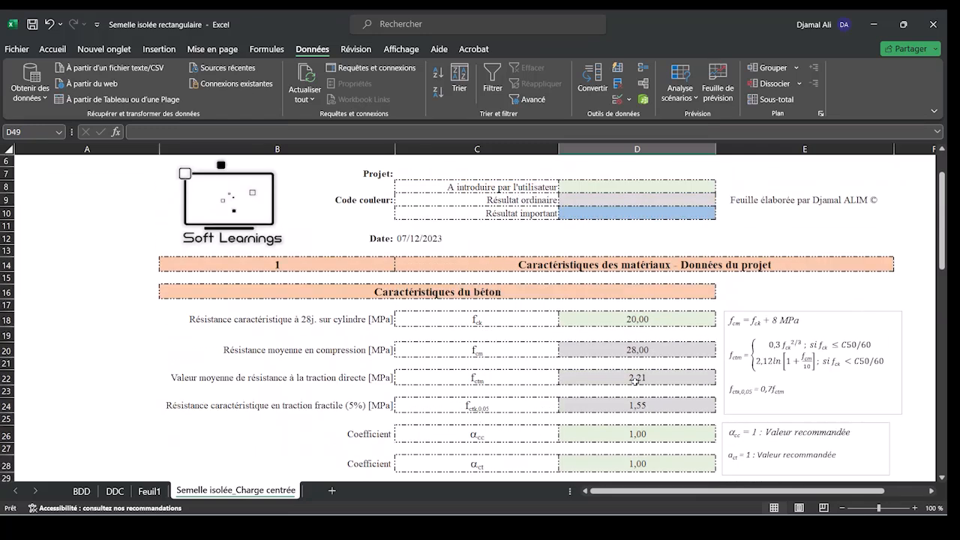
scroll(634, 381, "down", 1)
left_click(657, 281)
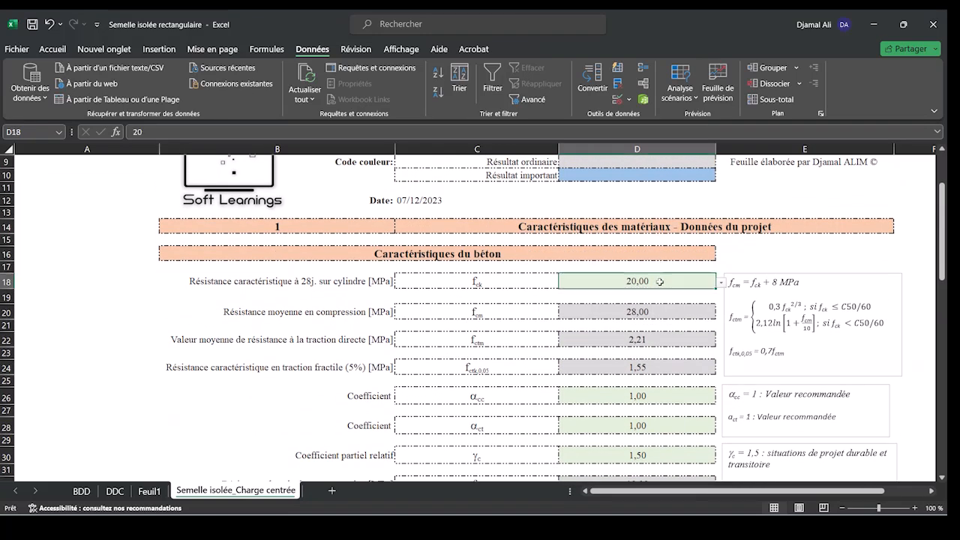
scroll(659, 284, "up", 1)
scroll(640, 287, "down", 8)
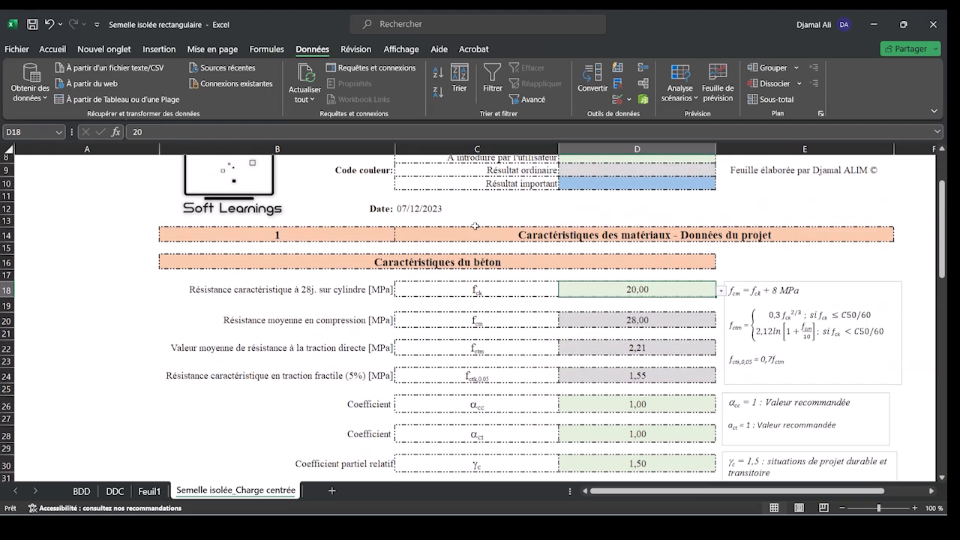
left_click(54, 50)
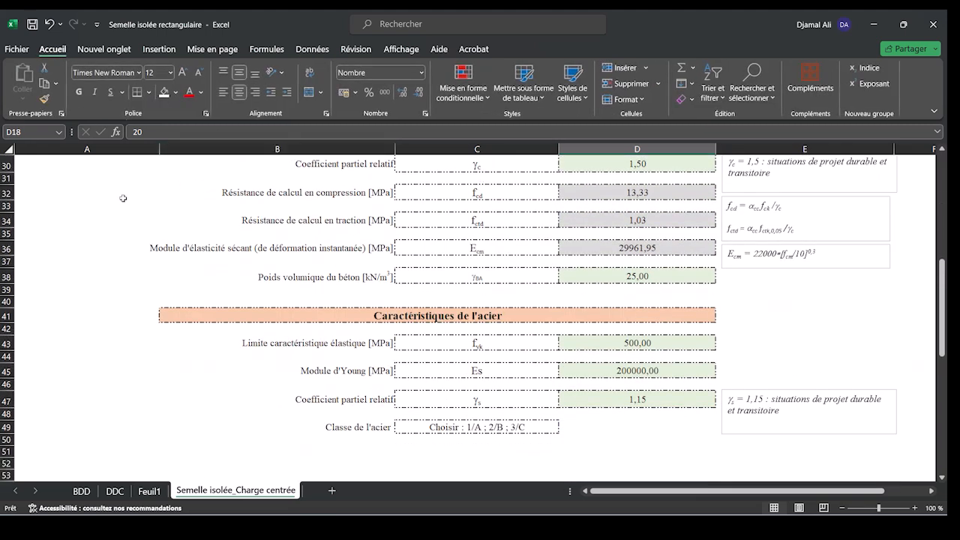
left_click(44, 98)
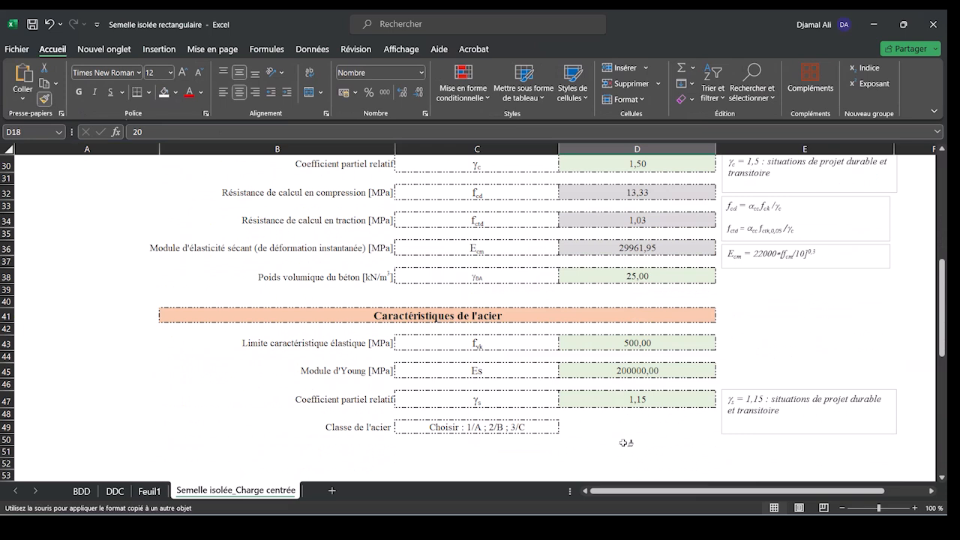
left_click(612, 429)
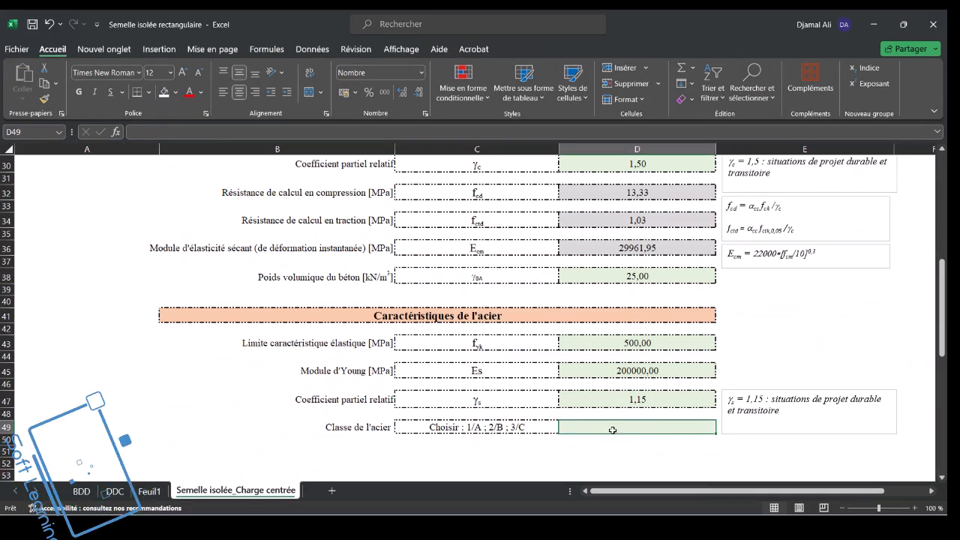
Enter 1 as the steel class in D49 and display it without decimals.
type("1")
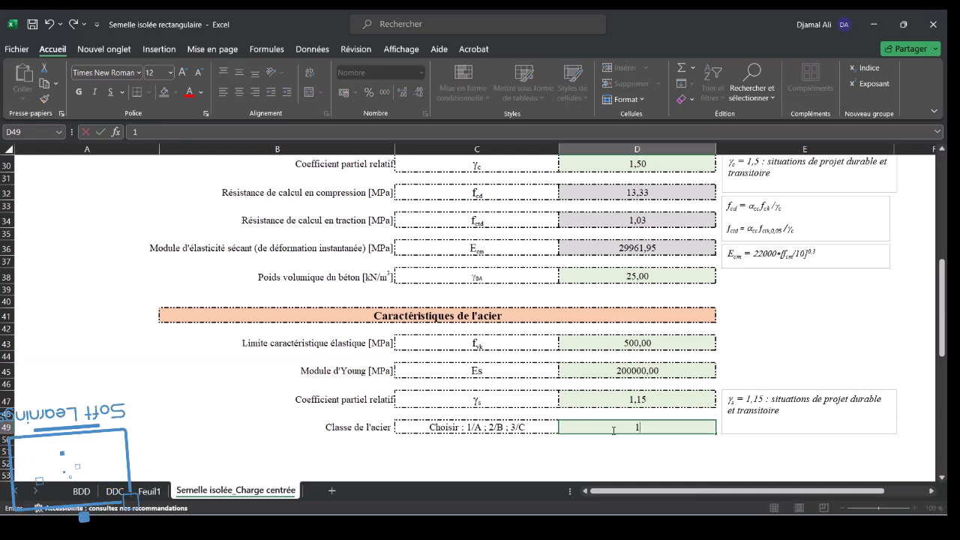
key("Return")
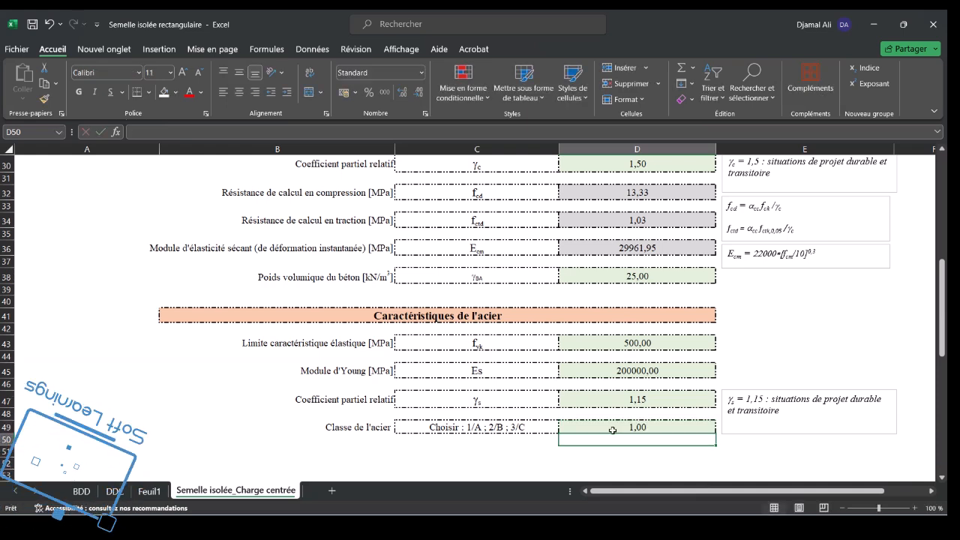
left_click(675, 424)
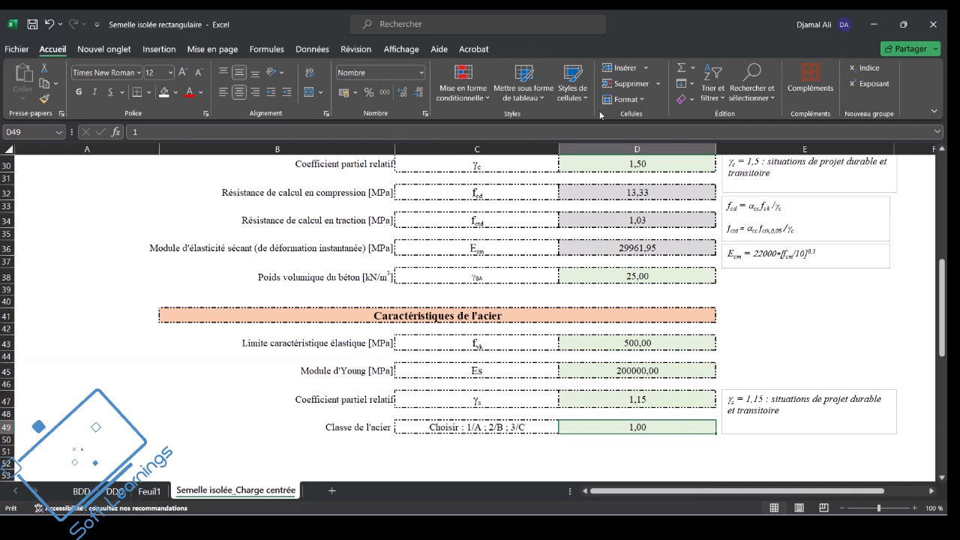
left_click(419, 94)
left_click(419, 94)
left_click(808, 455)
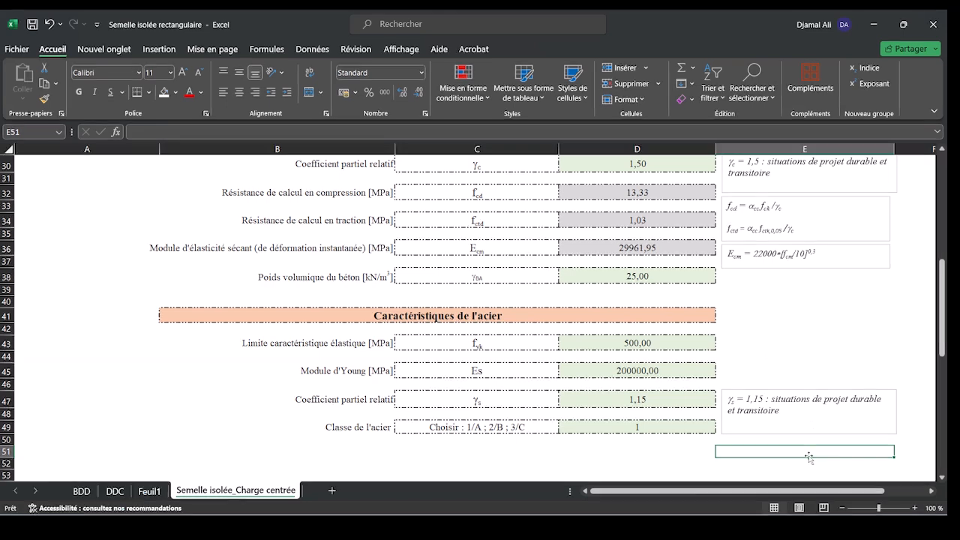
Add the label "Coefficient" in B51, below the "Classe de l'acier" row.
left_click(797, 474)
scroll(942, 480, "down", 2)
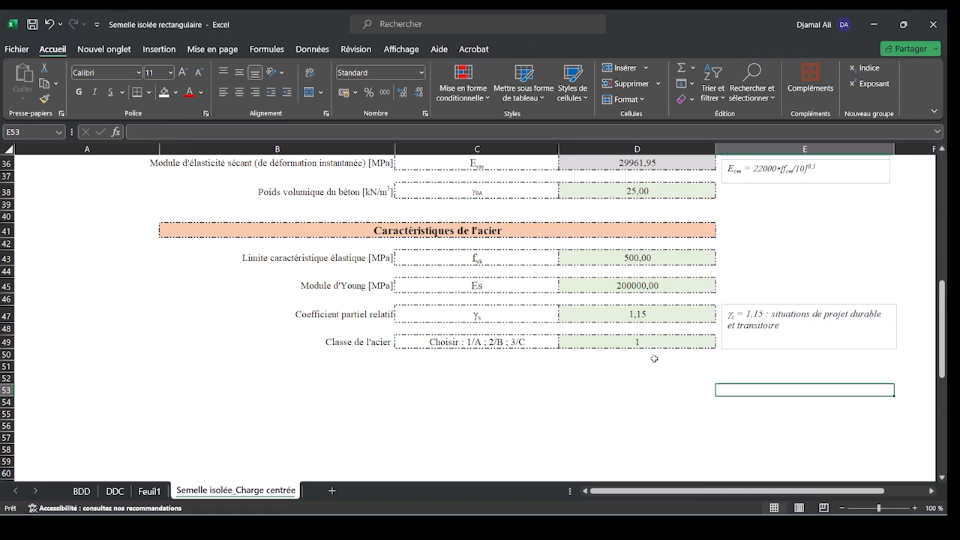
left_click(372, 361)
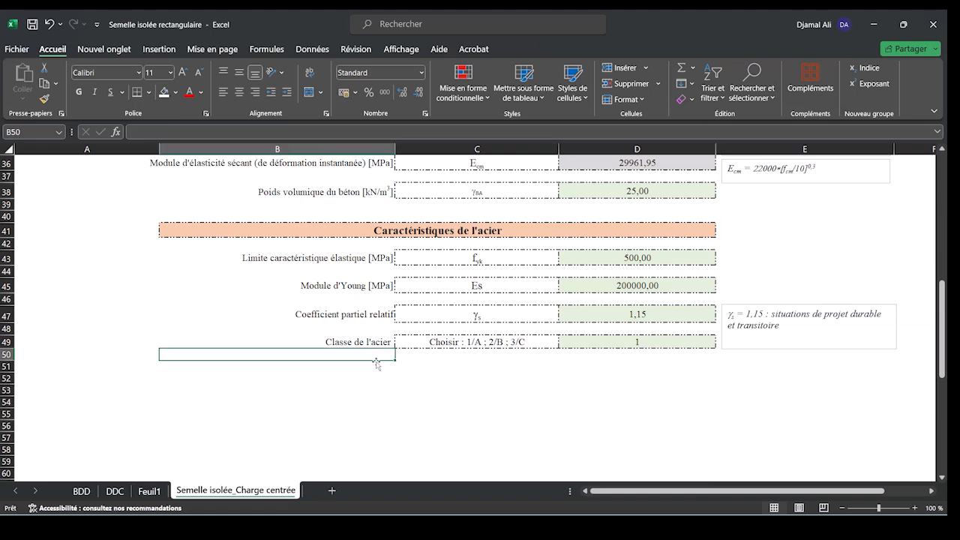
left_click(370, 367)
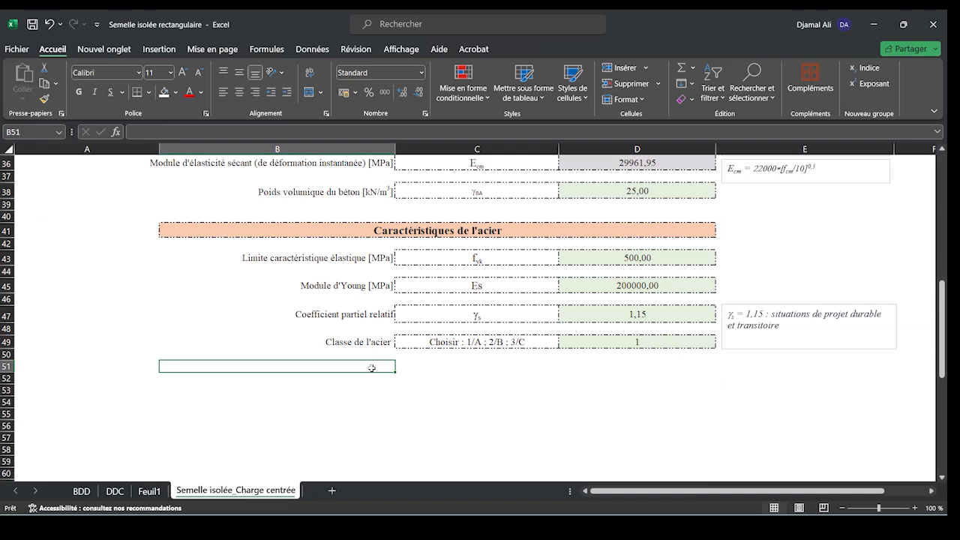
type("Coeff")
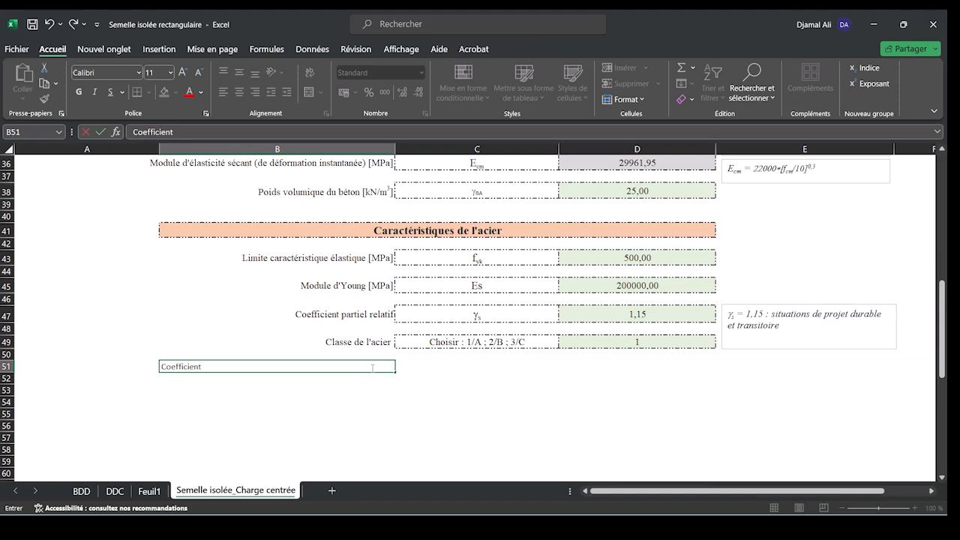
type("icient")
key("Return")
Copy the formatting of the "Classe de l'acier" label to the "Coefficient" label in B51.
left_click(369, 342)
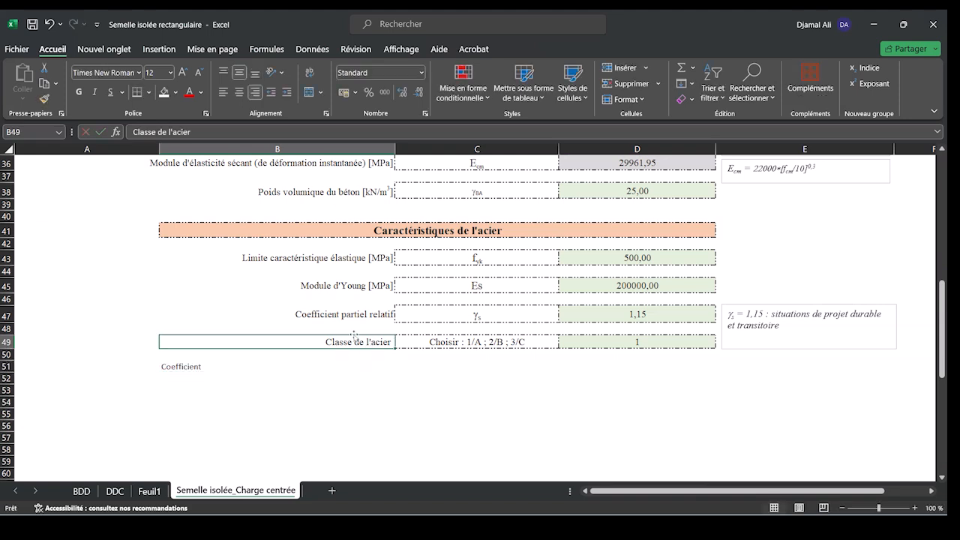
left_click(43, 100)
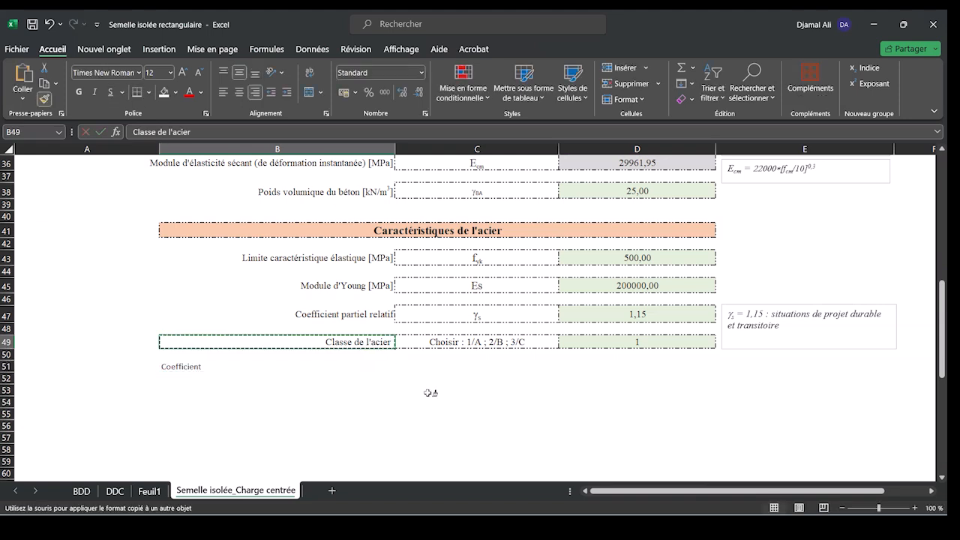
left_click(315, 366)
left_click(398, 393)
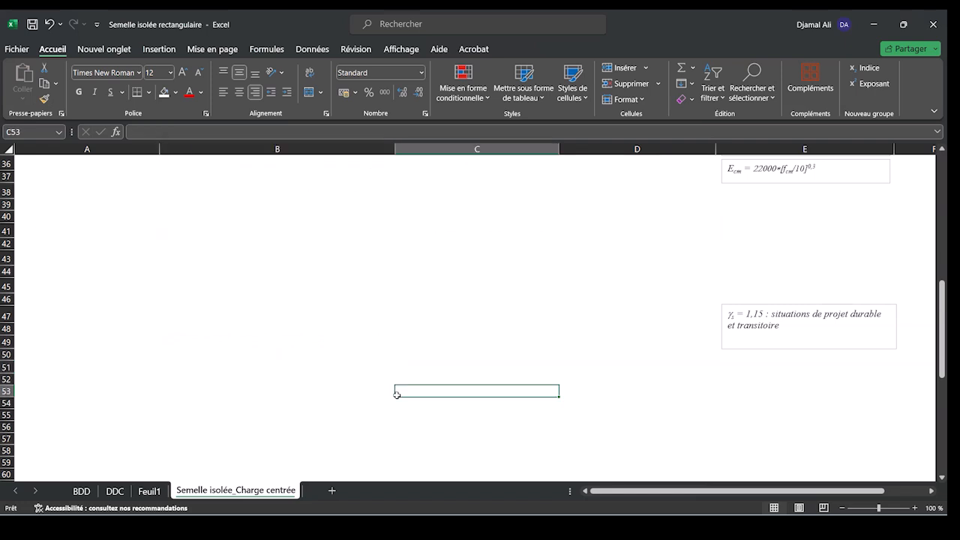
left_click_drag(942, 358, 944, 346)
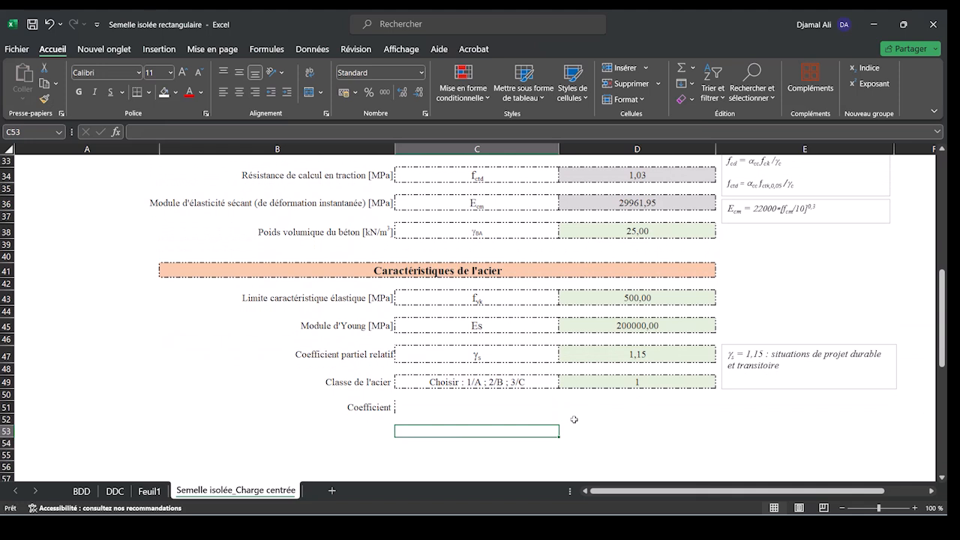
Enter the symbol "k" in C51 beside the "Coefficient" label.
left_click(462, 409)
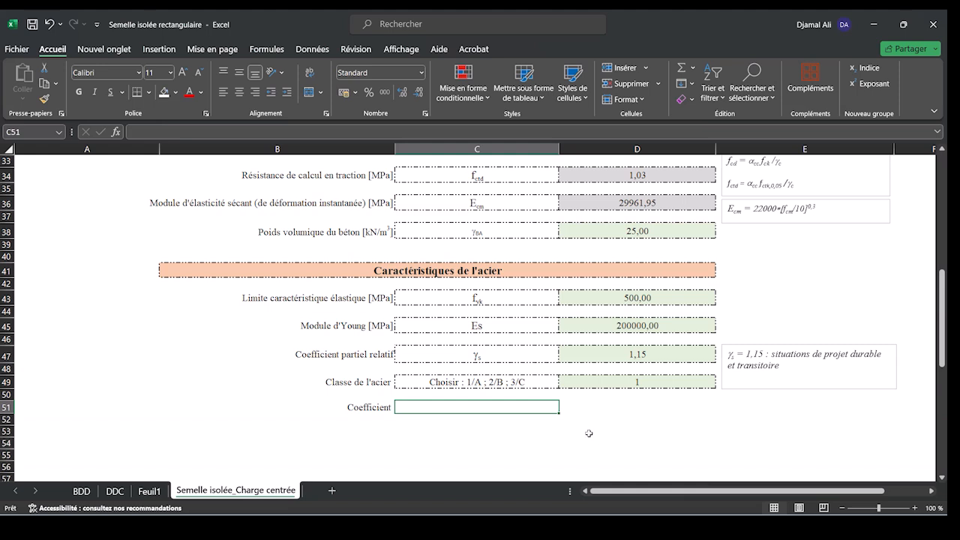
type("k")
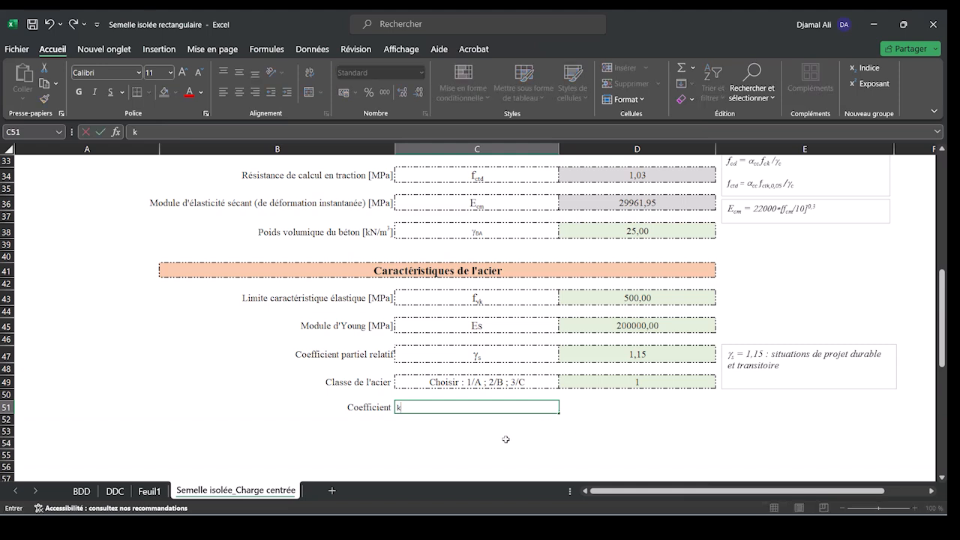
key("Return")
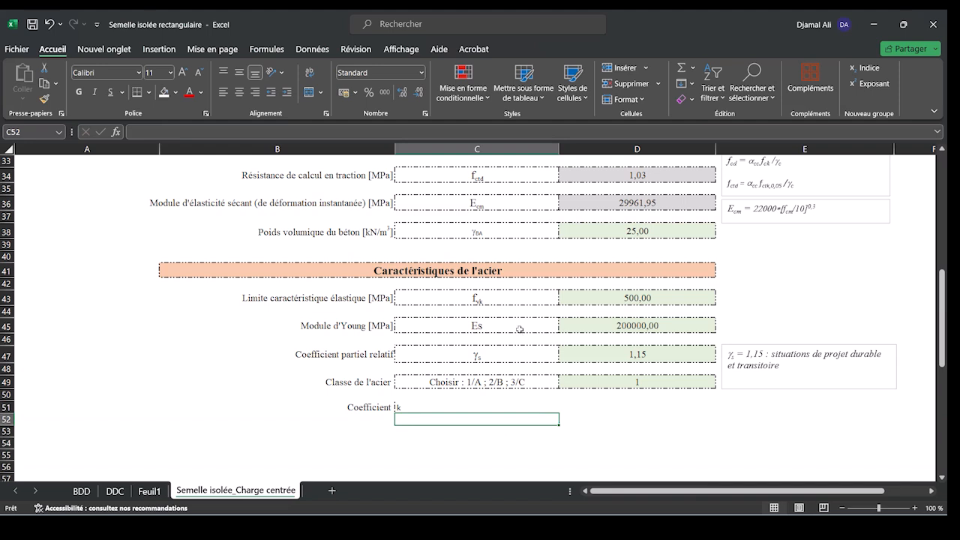
Copy the formatting of the Es symbol cell C45 to the "k" cell C51.
left_click(519, 329)
left_click(43, 98)
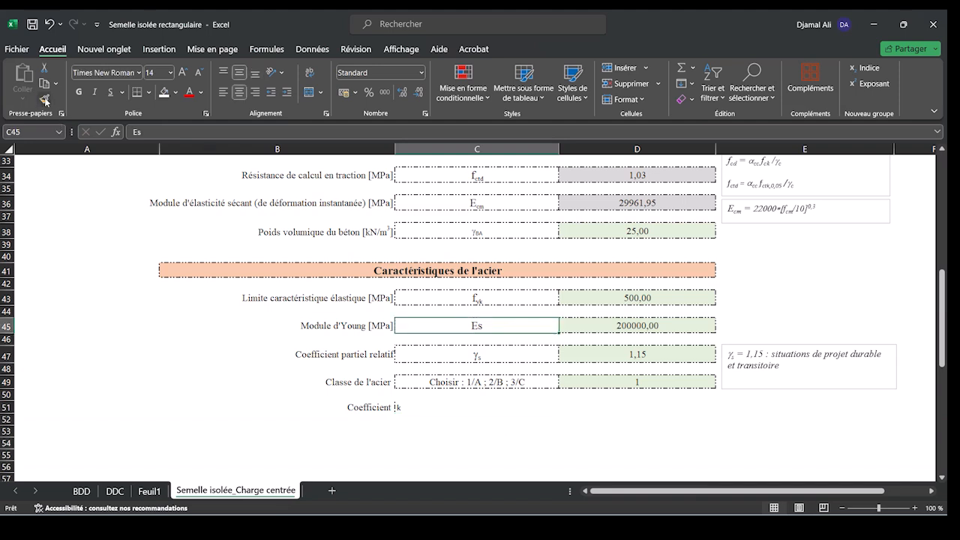
left_click(470, 411)
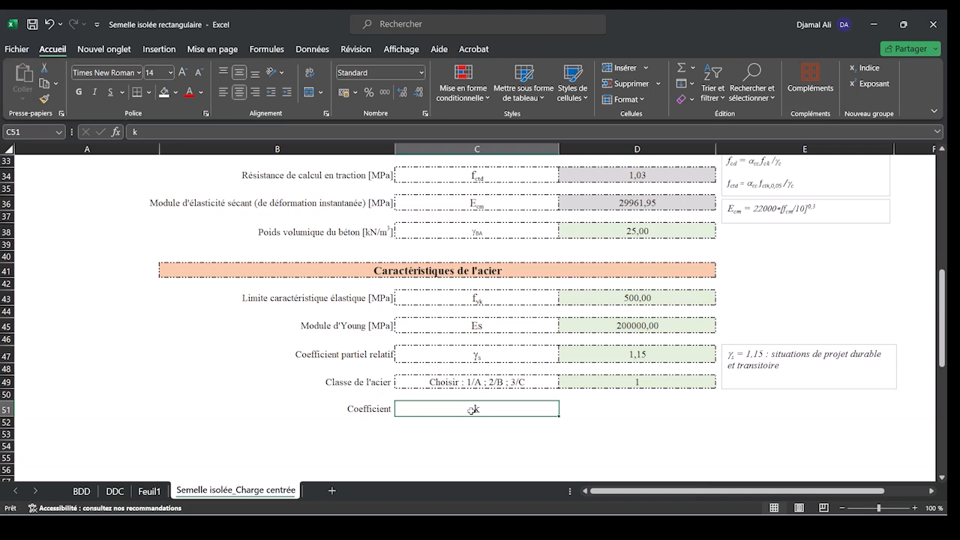
Format the "s" of the Es symbol in C45 as a subscript.
left_click(503, 328)
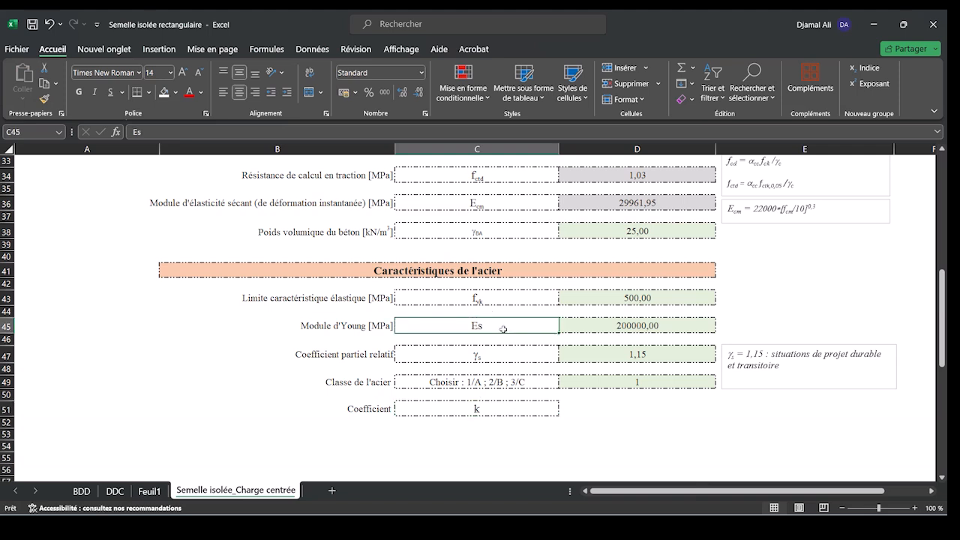
left_click(146, 134)
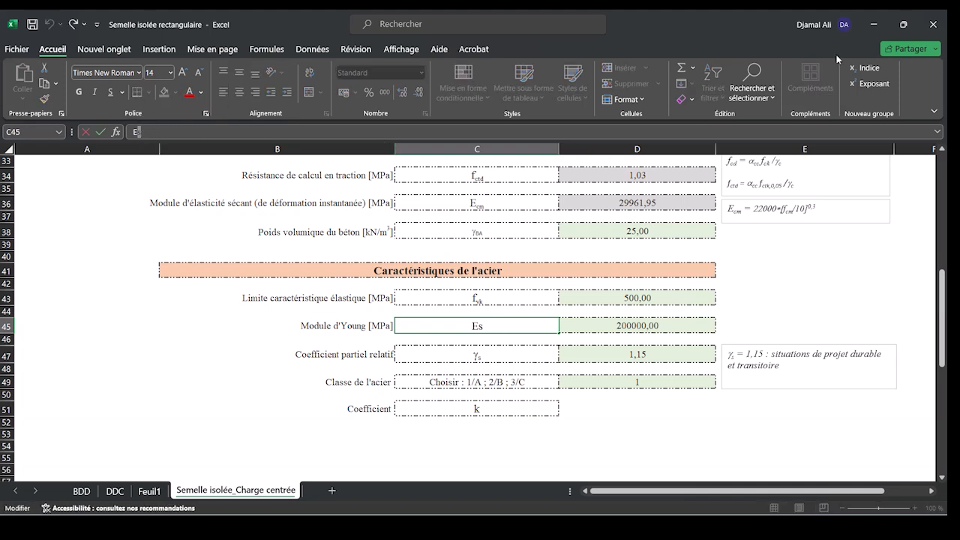
left_click(864, 68)
key("Return")
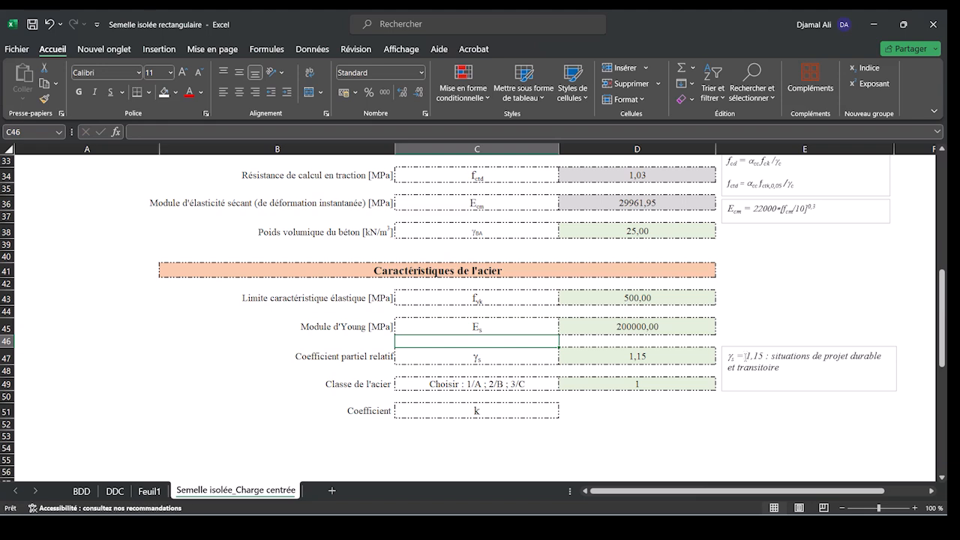
Switch to the NF EN 1992-1-1 Eurocode 2 PDF in Adobe Acrobat and examine sections 3.2.1 to 3.2.4 on reinforcing steel and coefficient k.
left_click(636, 412)
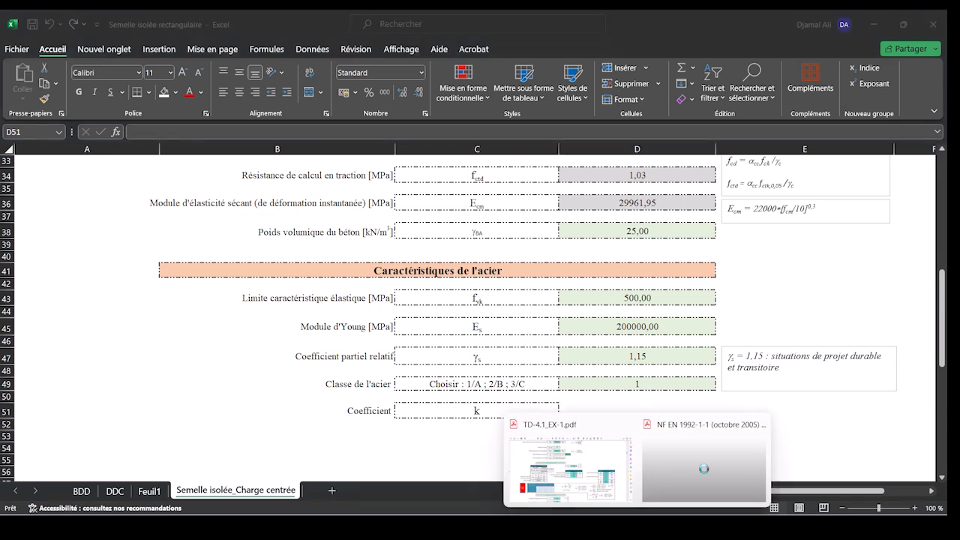
left_click(641, 498)
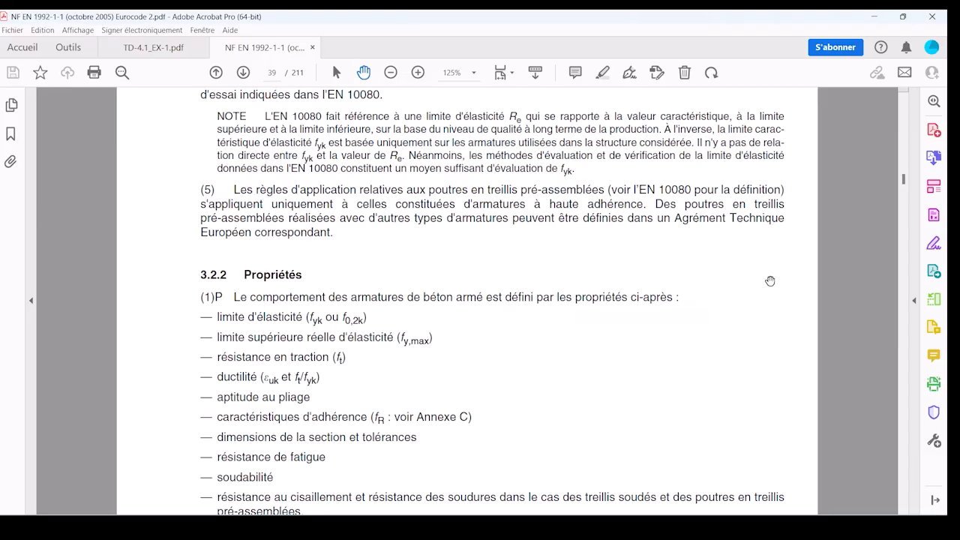
scroll(777, 386, "up", 5)
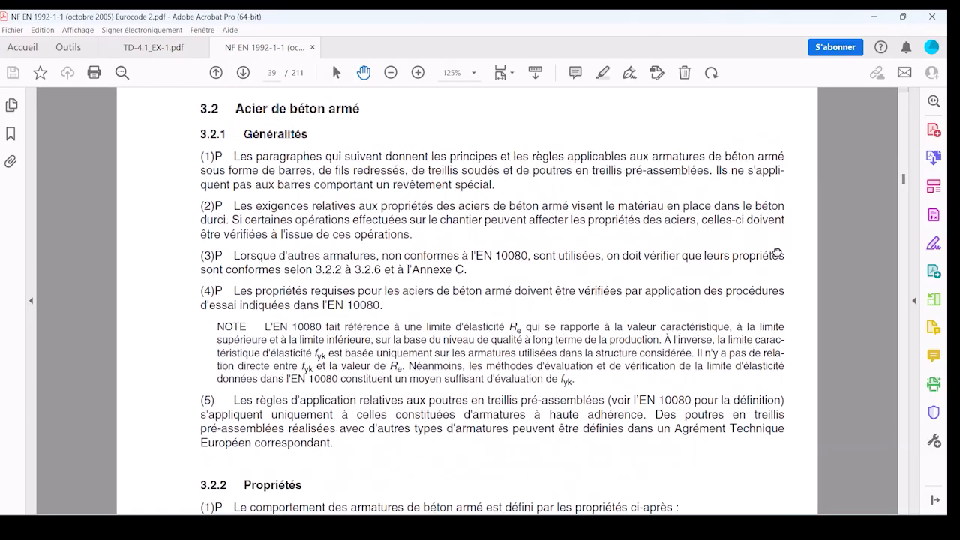
scroll(780, 388, "up", 4)
scroll(788, 455, "down", 4)
scroll(779, 220, "down", 3)
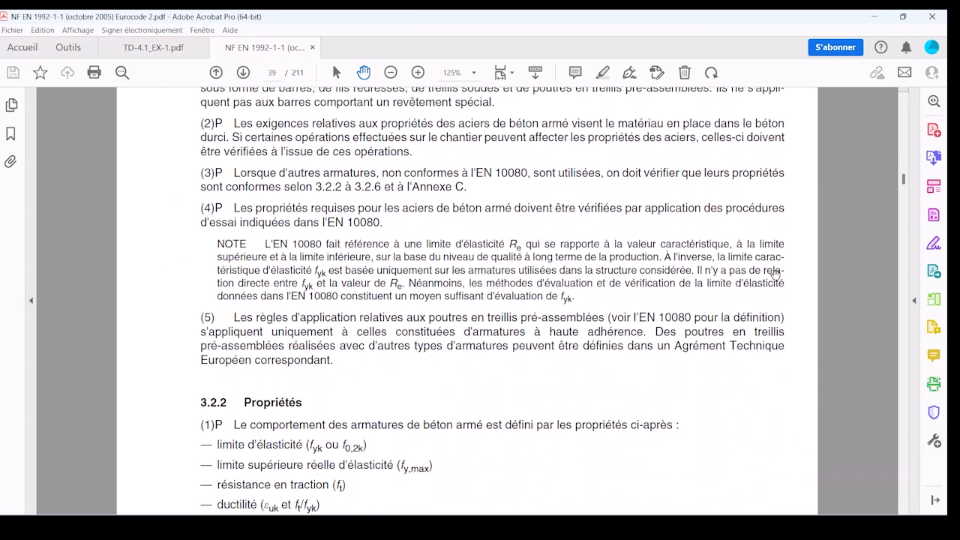
left_click_drag(787, 415, 796, 258)
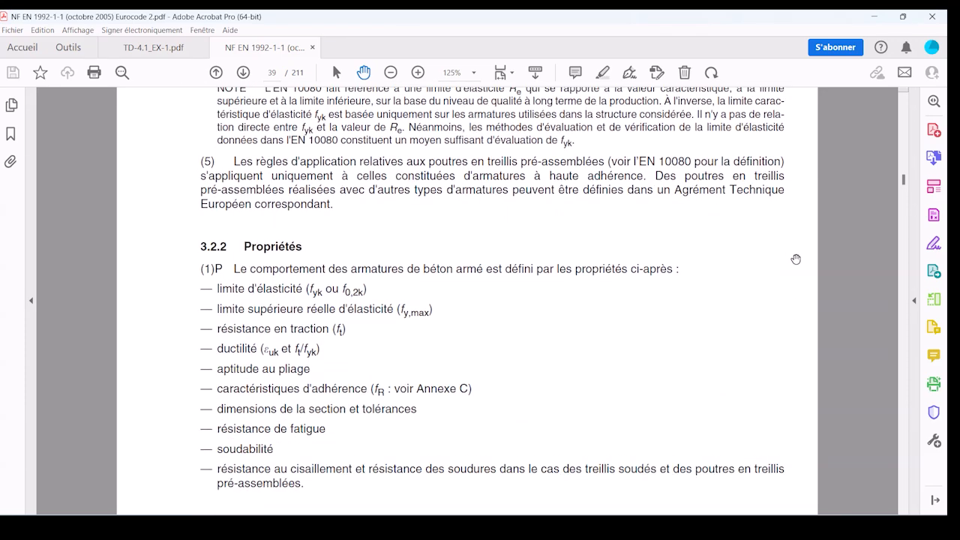
scroll(795, 258, "down", 1)
scroll(796, 258, "down", 1)
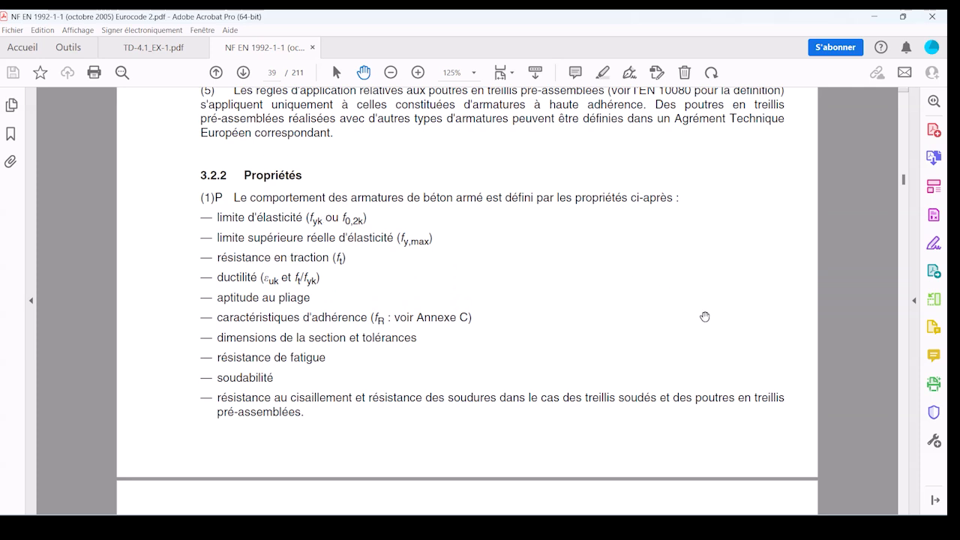
scroll(705, 317, "down", 6)
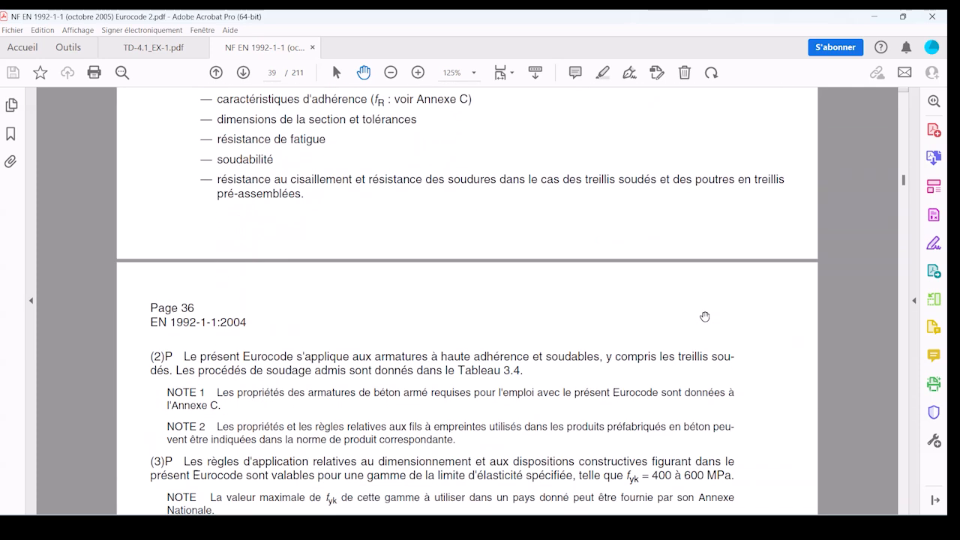
scroll(705, 316, "down", 10)
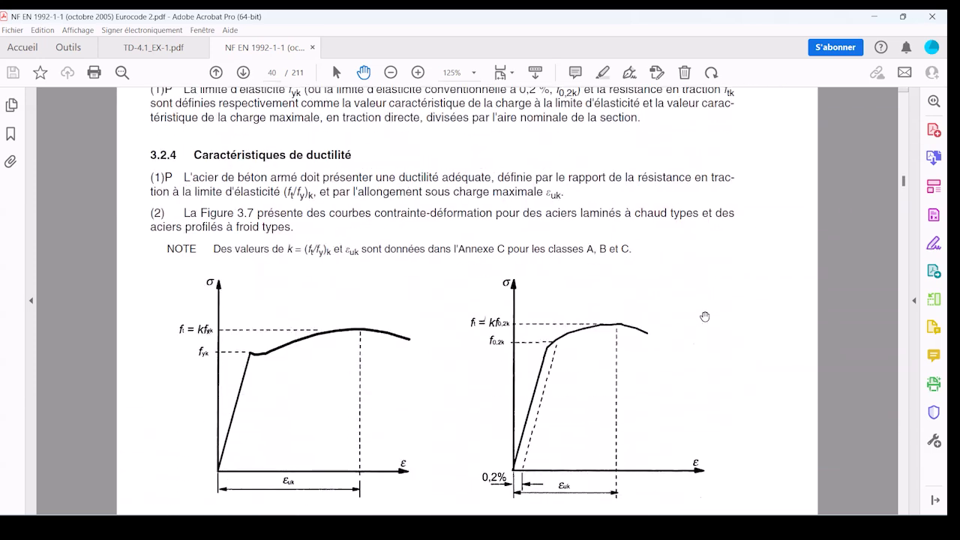
scroll(705, 316, "up", 2)
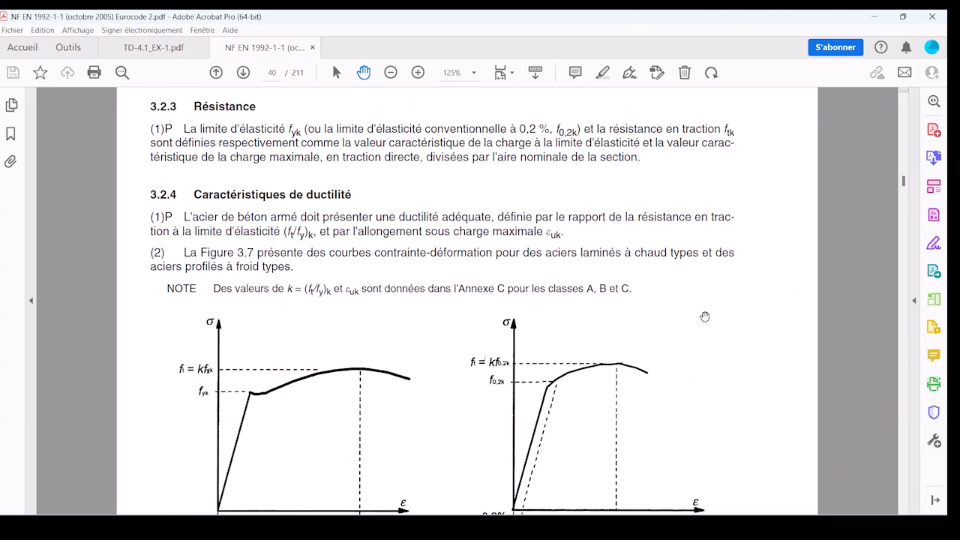
scroll(705, 316, "up", 2)
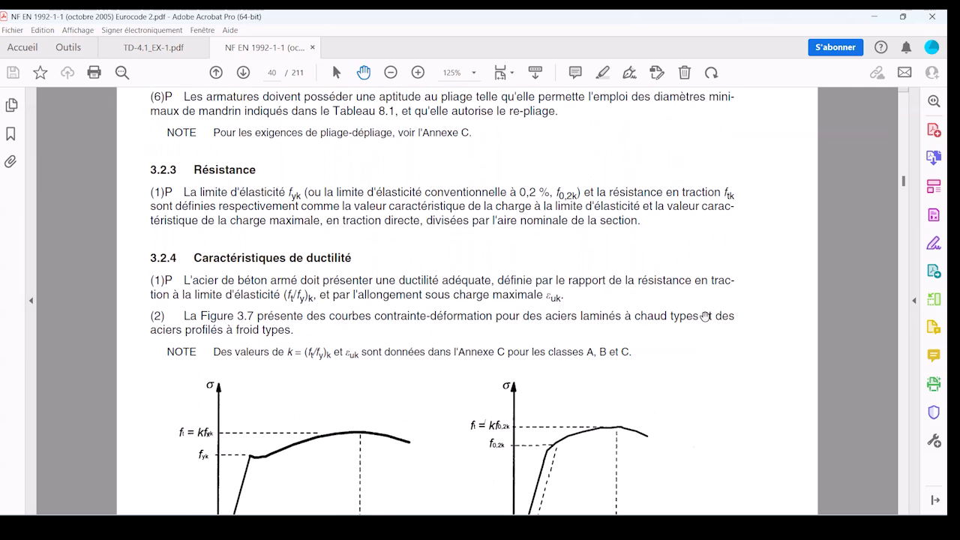
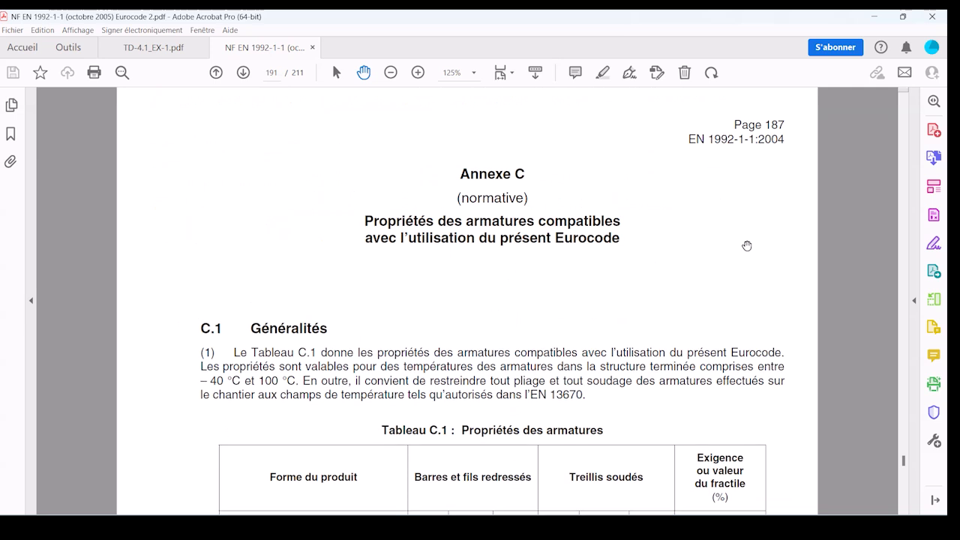
Look up the minimum k values per steel class in Tableau C.1 of Annexe C and return to the Excel workbook.
scroll(746, 246, "down", 2)
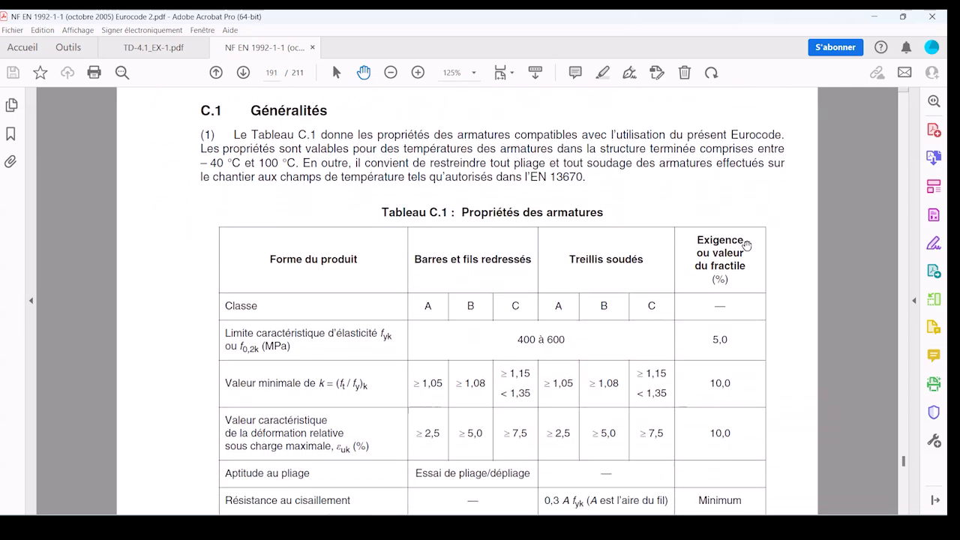
scroll(747, 246, "down", 1)
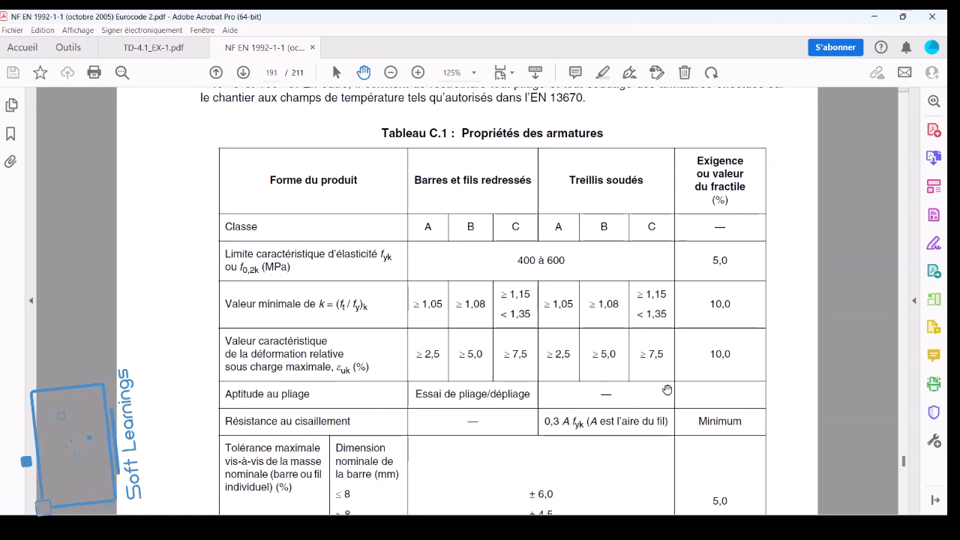
mouse_move(693, 526)
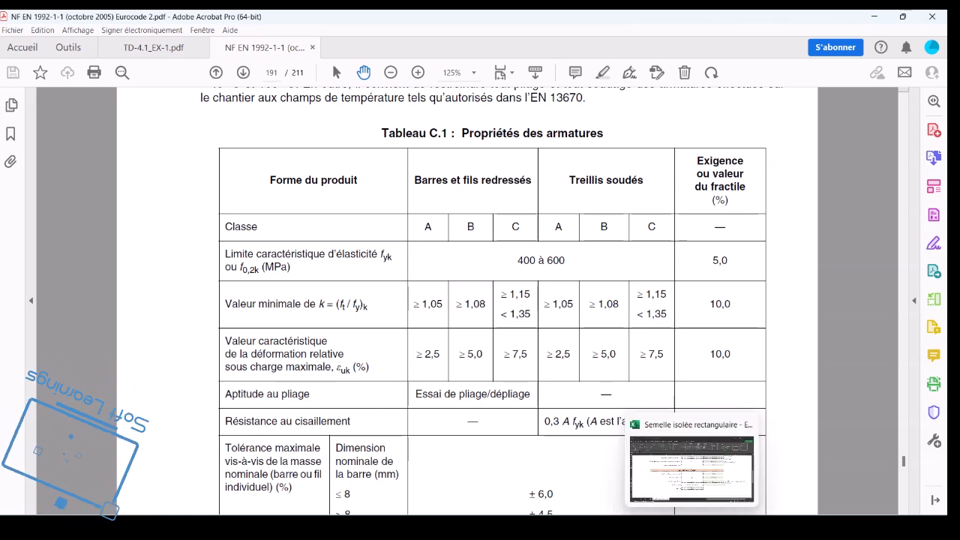
left_click(696, 491)
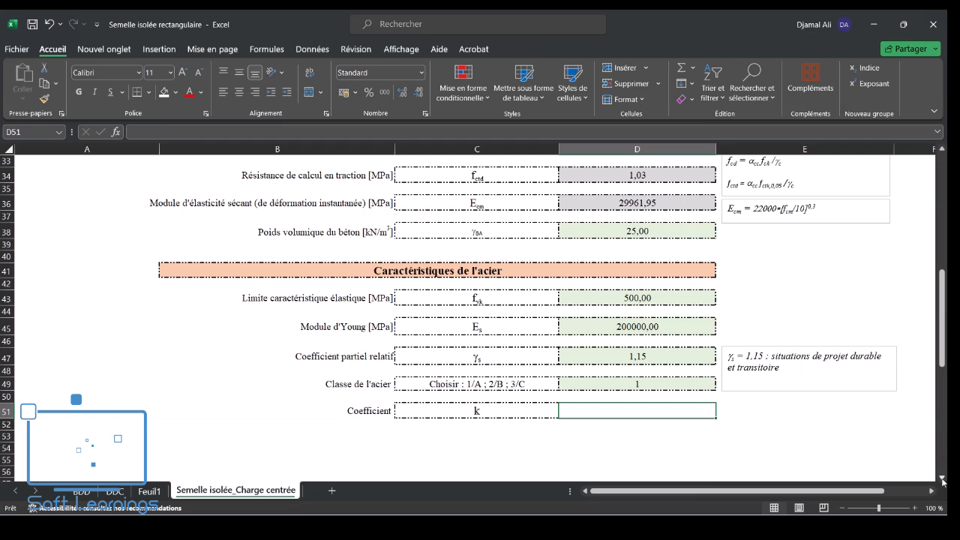
Duplicate the γs note text box, move the original up beside rows 44 to 46, and place the copy below it beside the steel class row.
scroll(942, 482, "down", 1)
left_click(807, 342)
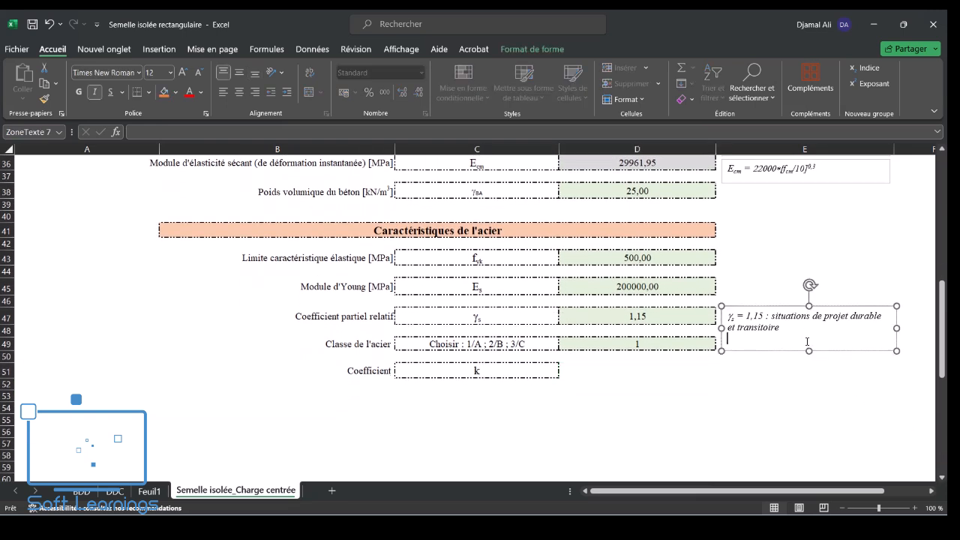
left_click(824, 306)
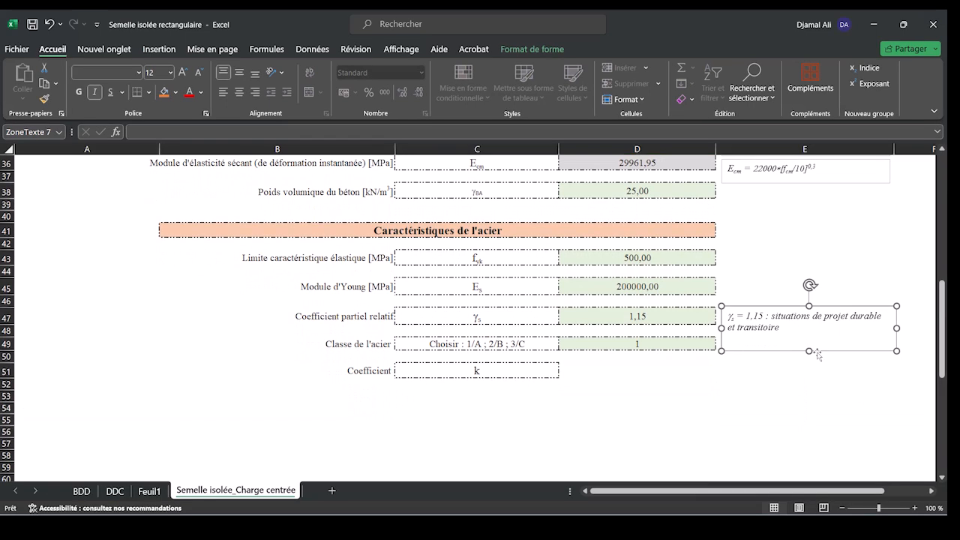
key("ctrl+d")
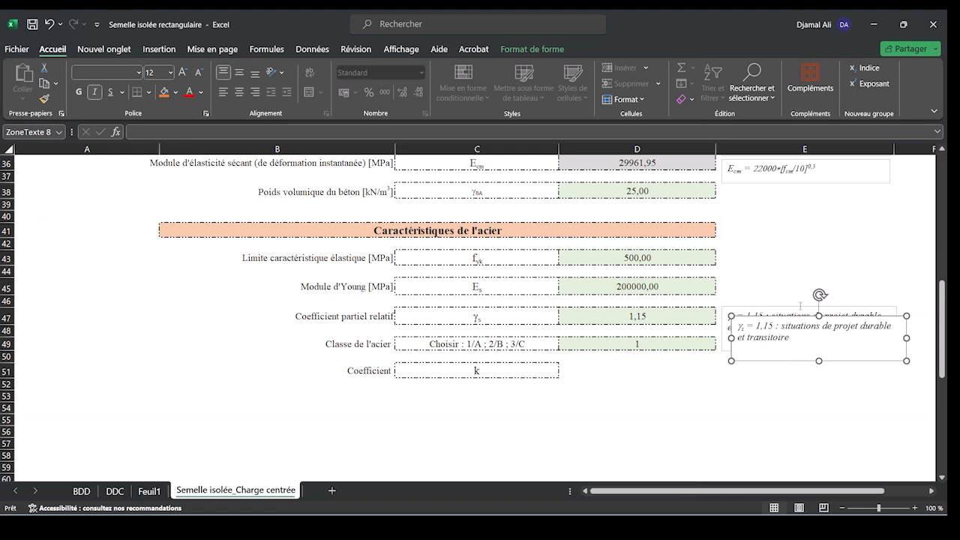
left_click_drag(841, 316, 833, 358)
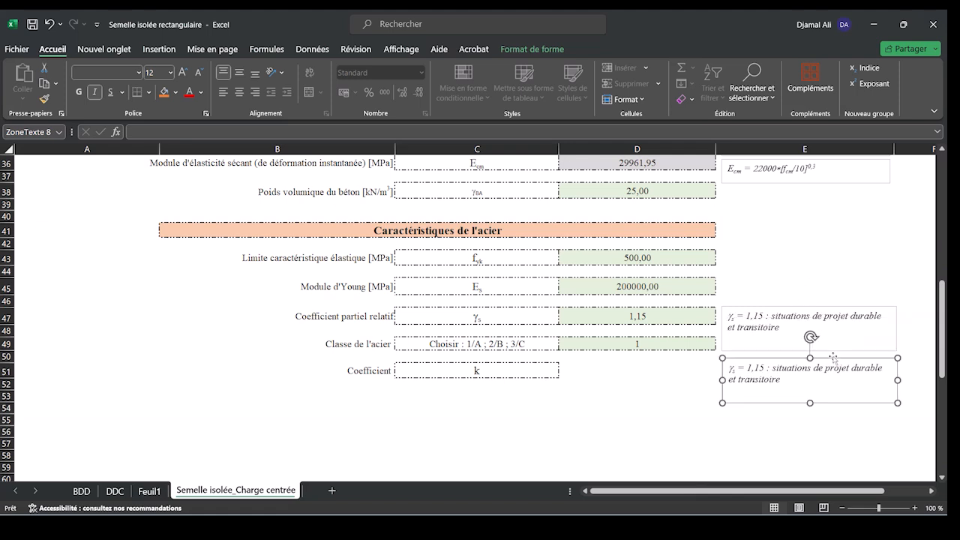
left_click_drag(838, 309, 848, 263)
left_click(829, 356)
left_click_drag(830, 357, 838, 329)
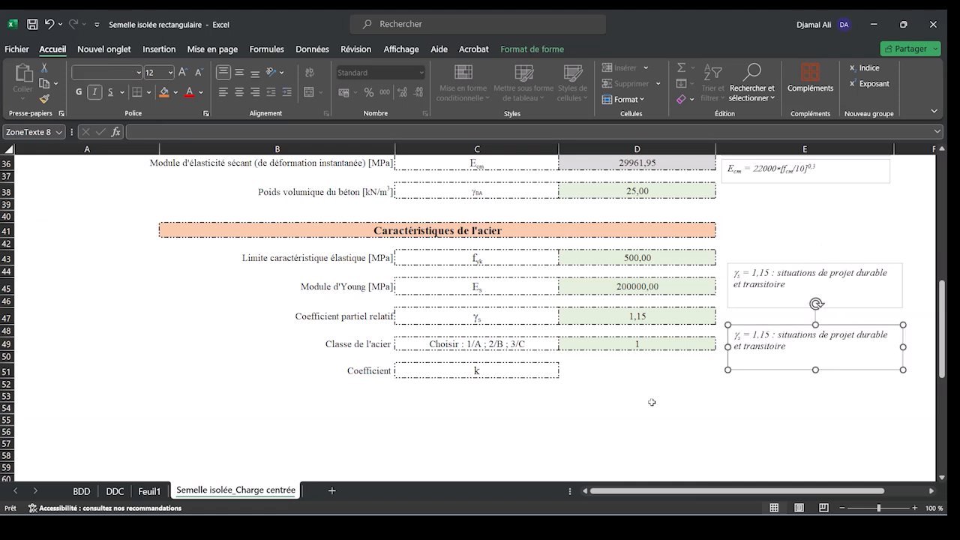
Clear the text of the duplicated note box and set its font to Times New Roman.
left_click_drag(797, 352, 732, 334)
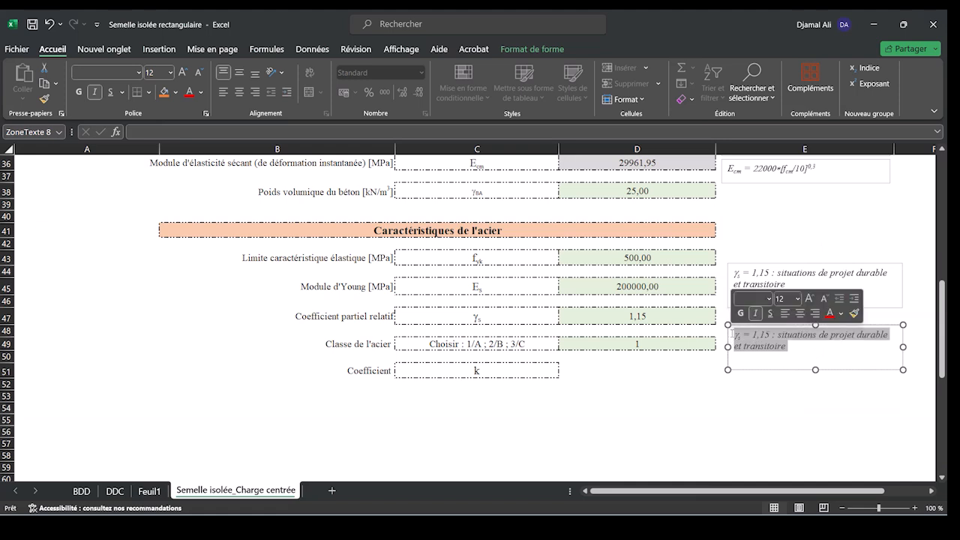
type("A")
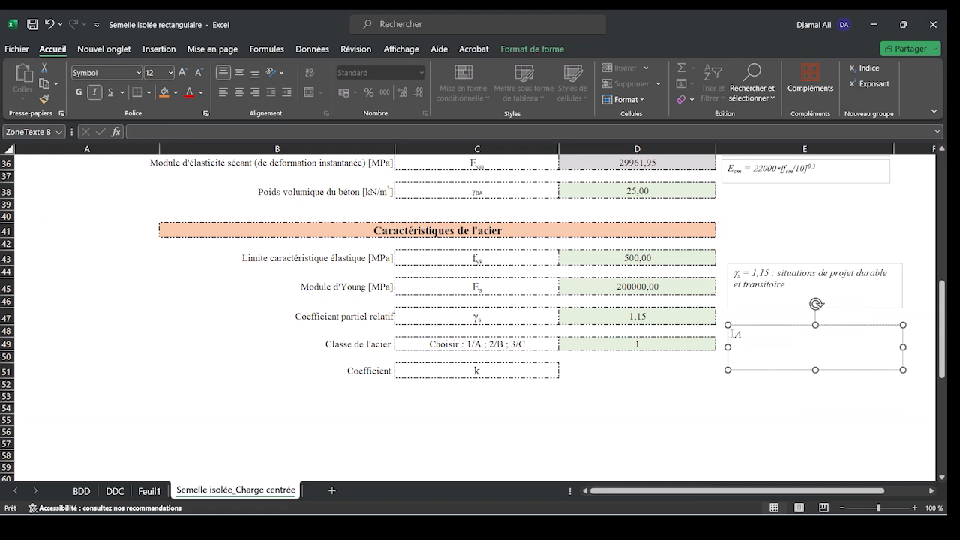
type(":")
key("BackSpace")
key("BackSpace")
type("Tour")
key("BackSpace")
key("BackSpace")
key("BackSpace")
key("BackSpace")
left_click(105, 71)
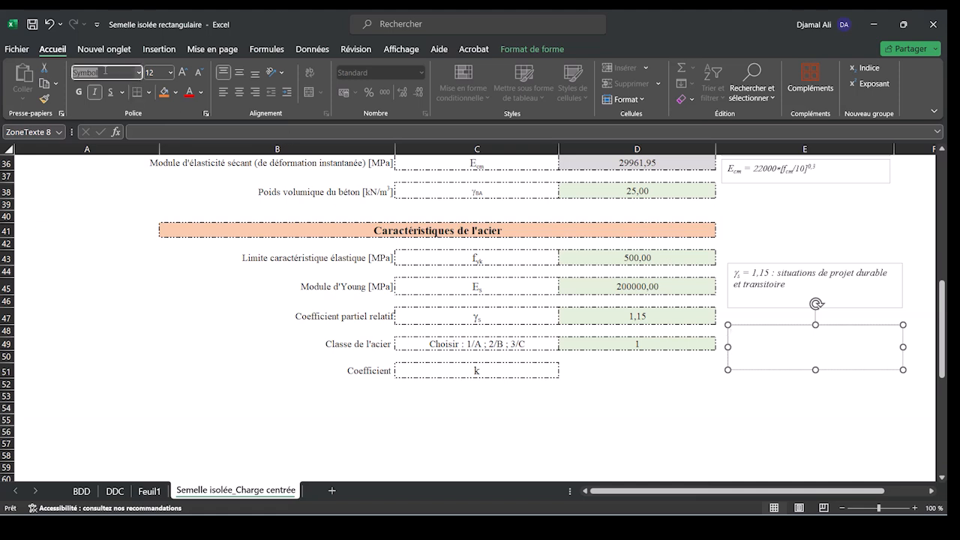
type("Times New Roman")
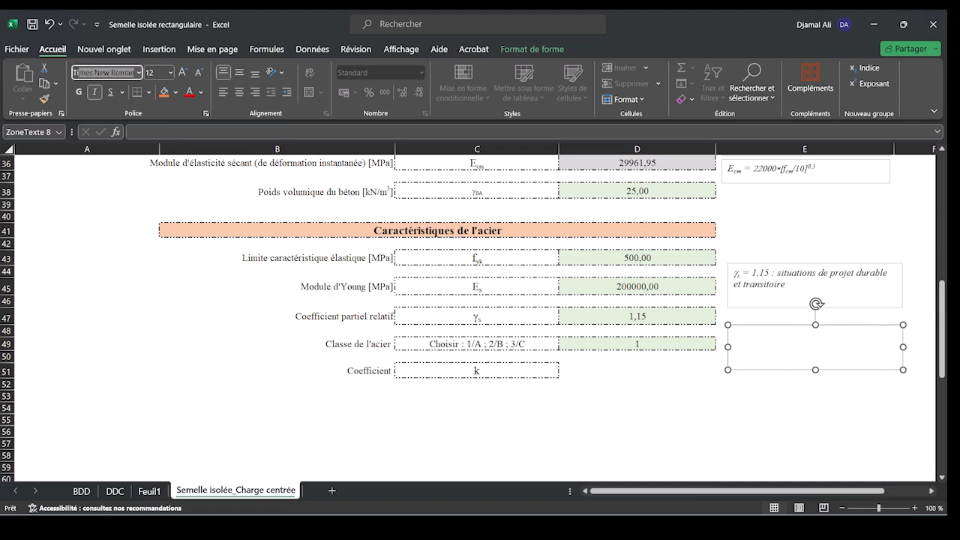
key("Return")
Write "Pour :" in the empty note box, with "Classe A, k=1,05" on the line below.
type("Po u")
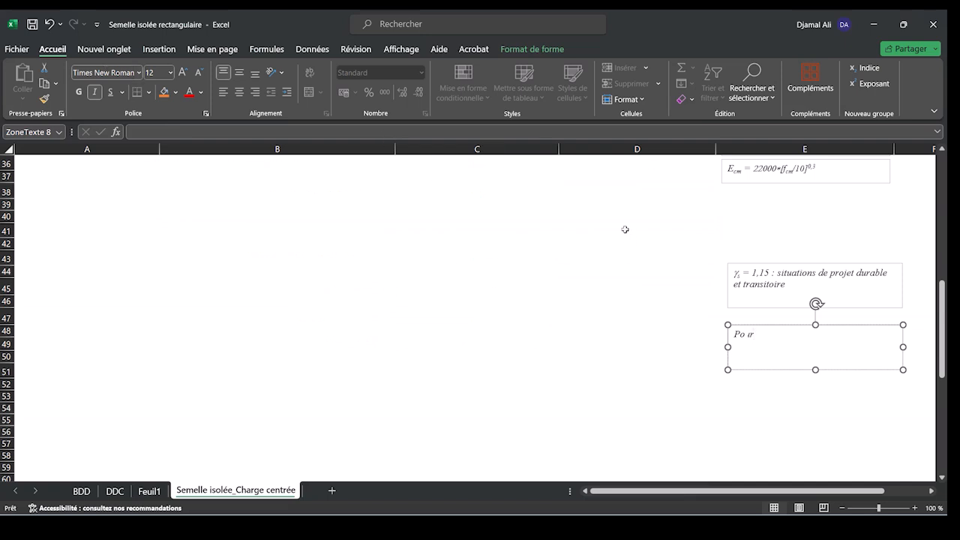
type("r")
left_click(914, 508)
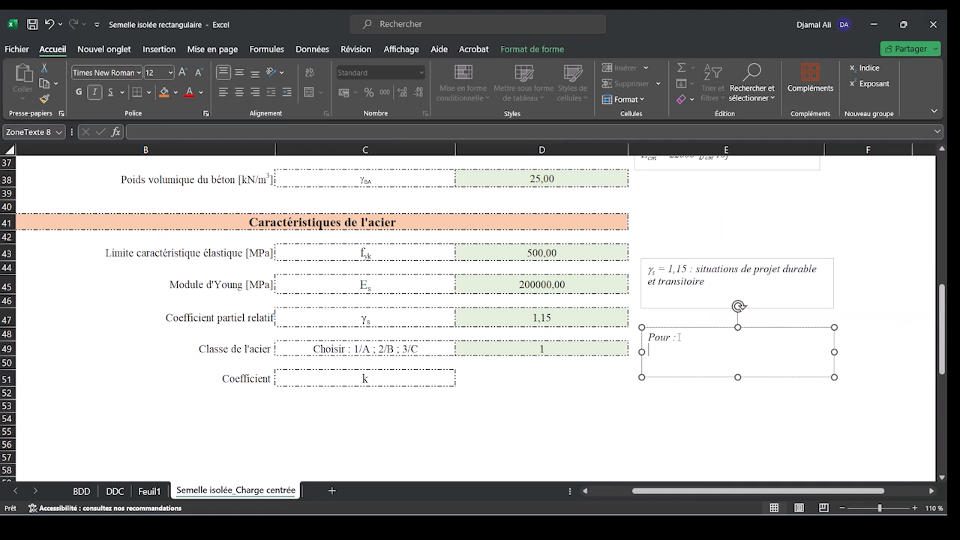
type("Classe A, k=1,05")
key("Return")
Copy the "Classe A, k=1,05" line and paste it as a new line beneath it in the note box.
left_click_drag(733, 353, 656, 354)
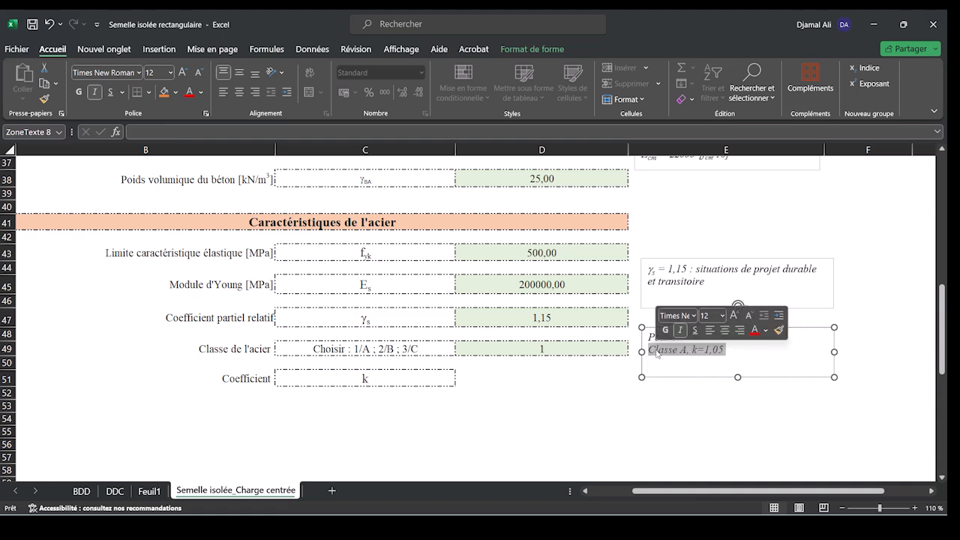
key("ctrl+c")
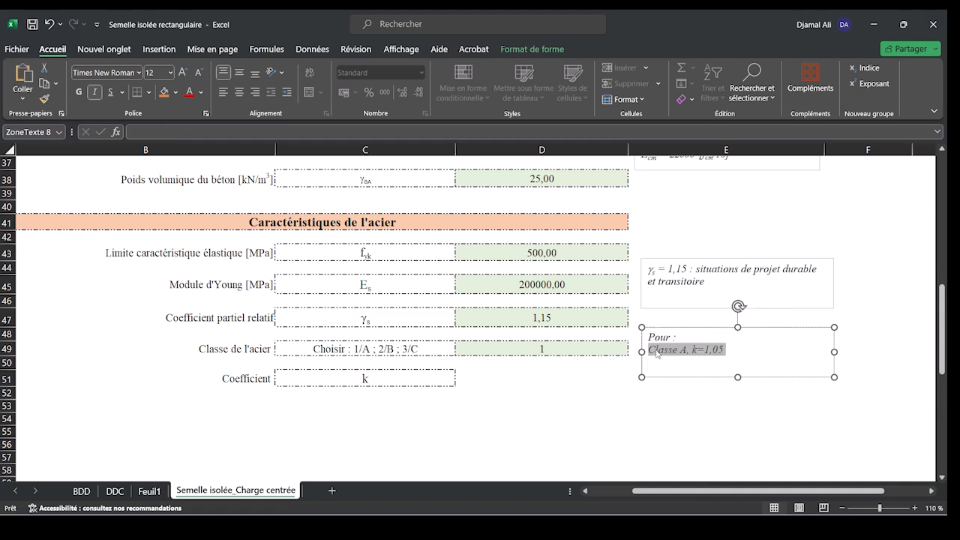
left_click(756, 348)
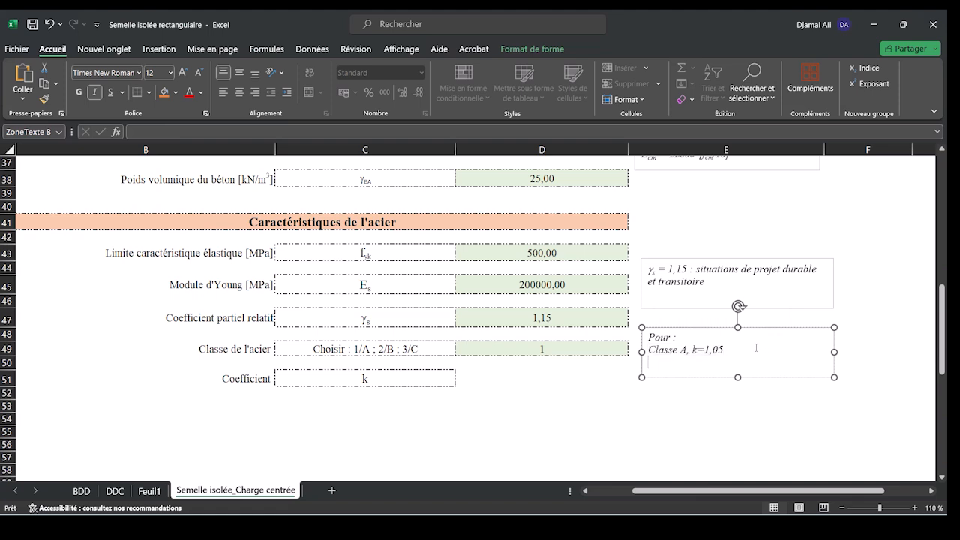
key("ctrl+v")
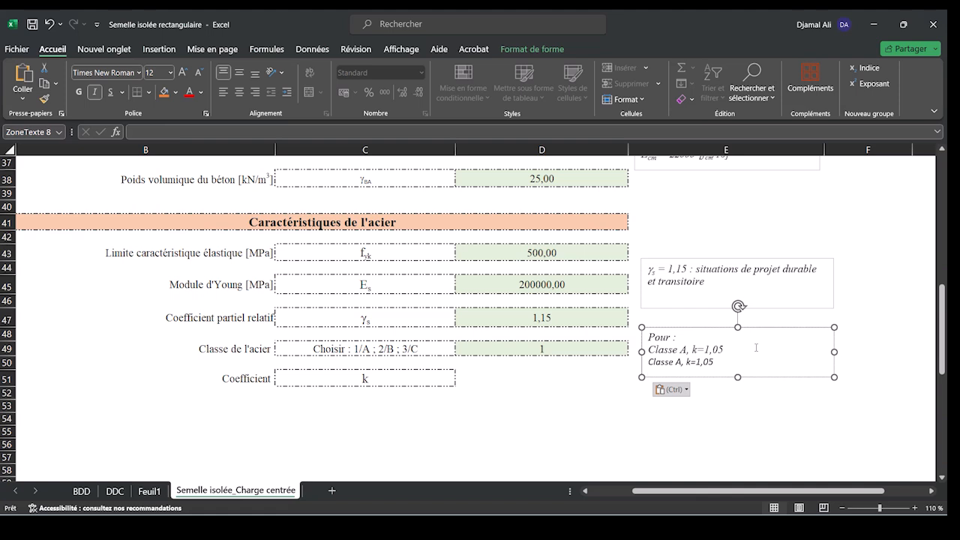
Paste another "Classe A, k=1,05" line into the steel class note and enlarge the box downward to fit the text.
key("ctrl+v")
key("ctrl")
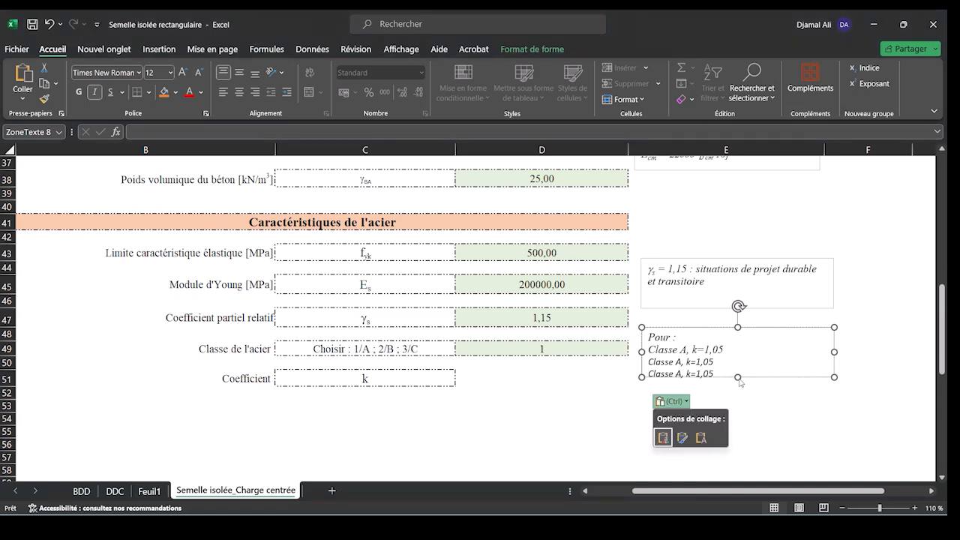
key("Escape")
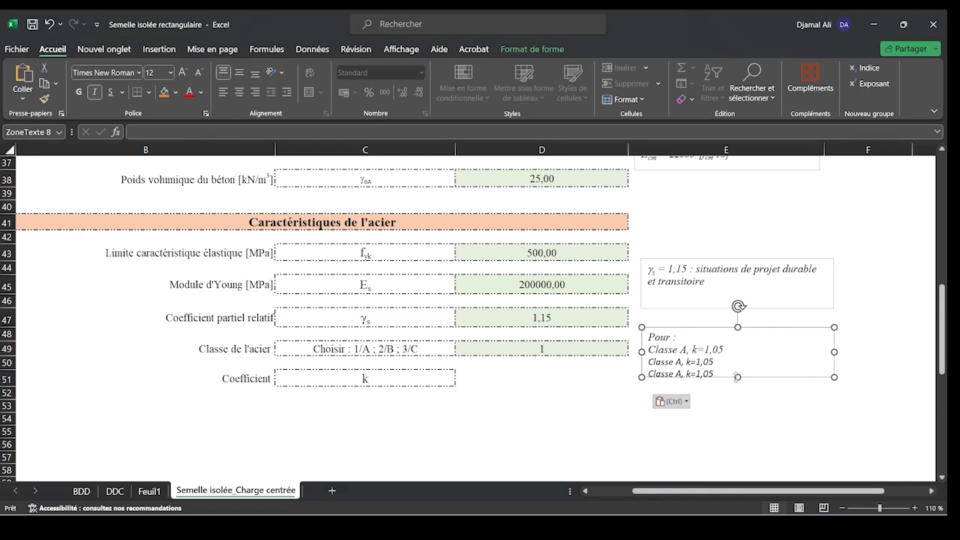
left_click(738, 383)
left_click(738, 385)
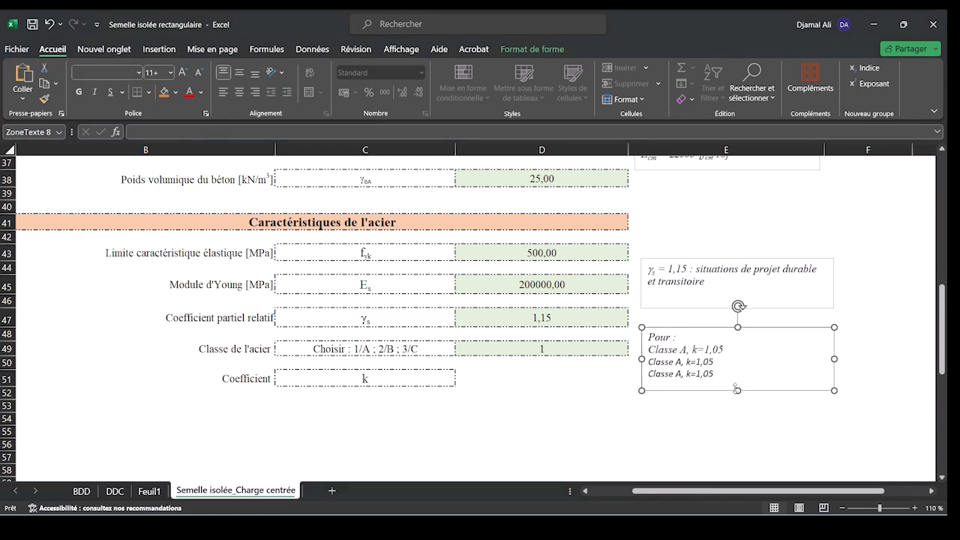
Copy the formatting of the first "Classe A, k=1,05" line onto the two pasted lines beneath it.
triple_click(667, 350)
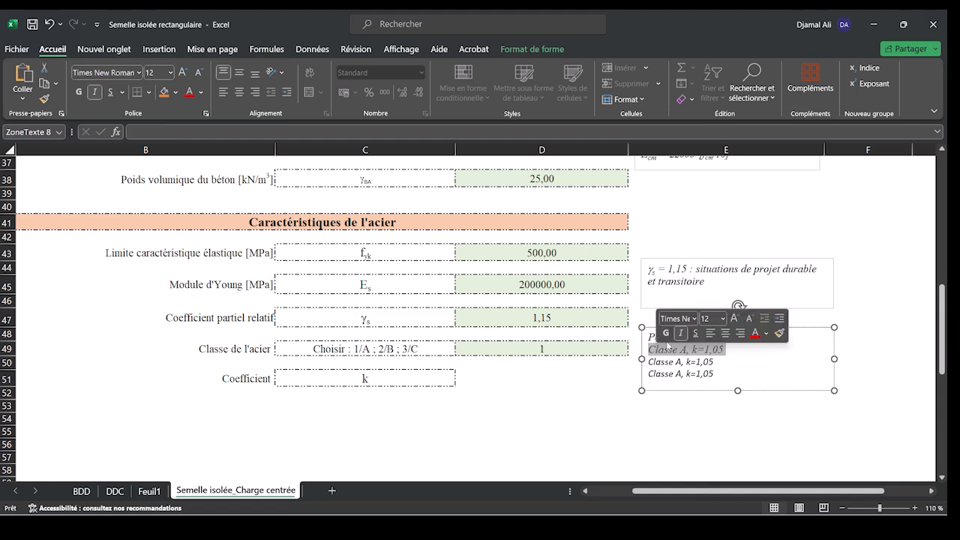
left_click(782, 333)
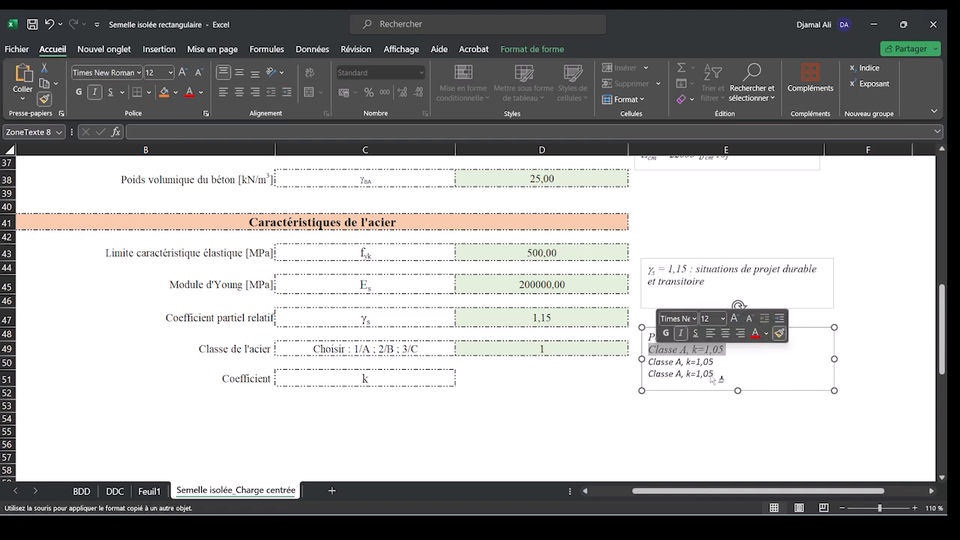
left_click_drag(714, 379, 661, 370)
Change the class letter to B in the second class line of the note and to C in the third.
left_click(687, 362)
key("BackSpace")
type("B")
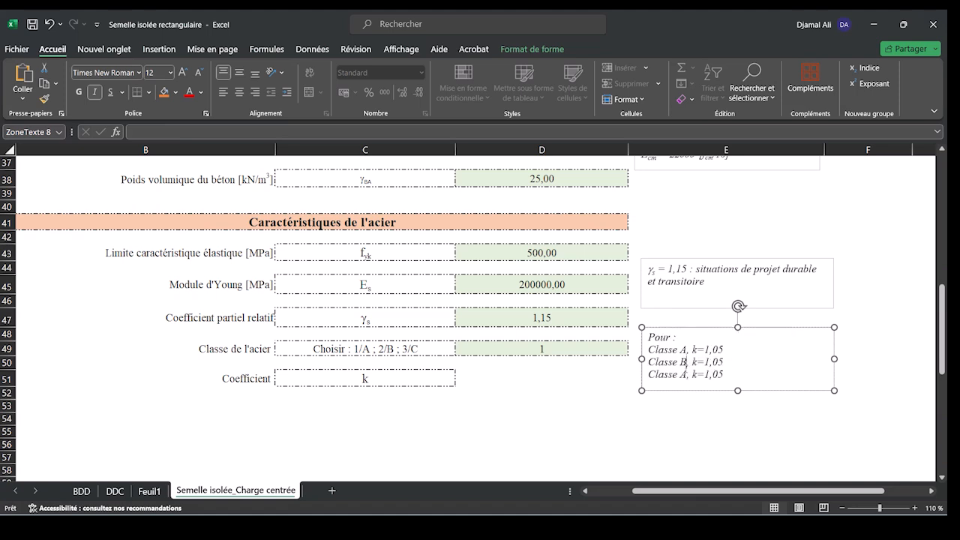
left_click(685, 369)
key("BackSpace")
type("C")
Check Tableau C.1 in the Eurocode 2 PDF in Acrobat, return to Excel, and set k=1,08 for Classe B and k=1,15 for Classe C.
mouse_move(641, 528)
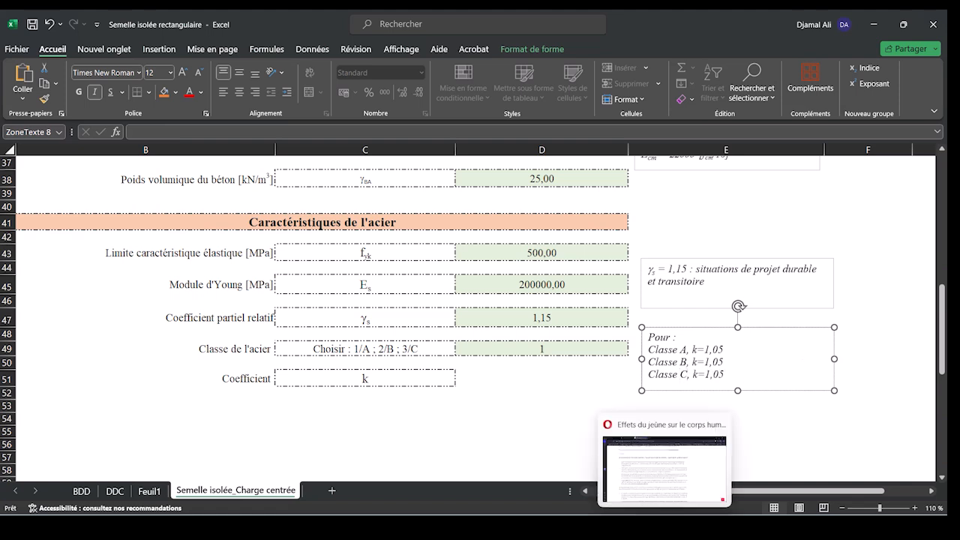
left_click(689, 473)
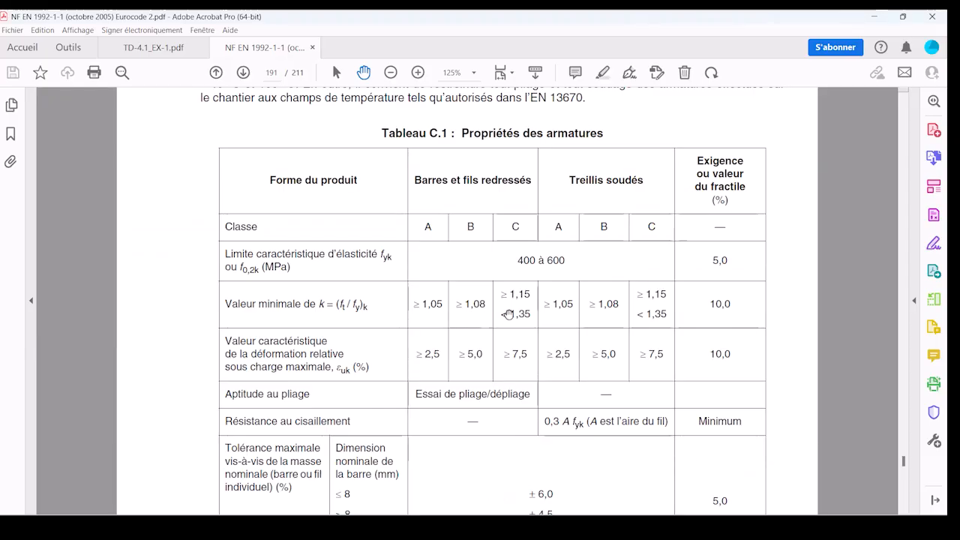
left_click(881, 14)
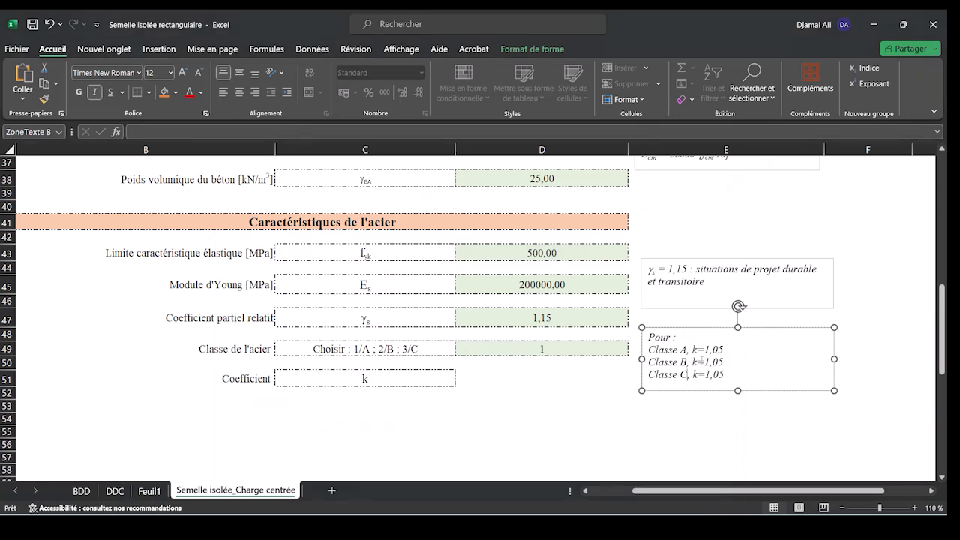
key("BackSpace")
type("8")
key("BackSpace")
type("1")
left_click(552, 377)
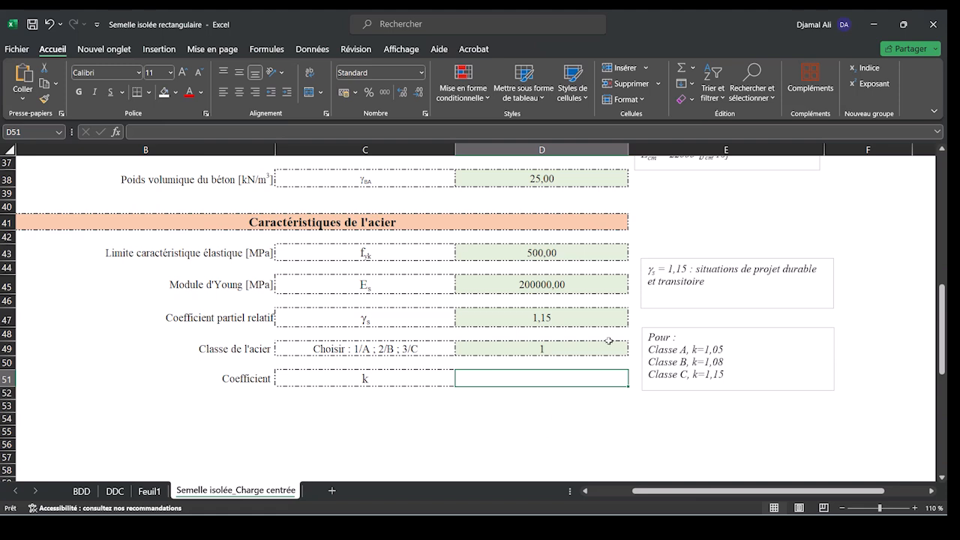
key("Down")
key("Down")
key("Down")
key("Down")
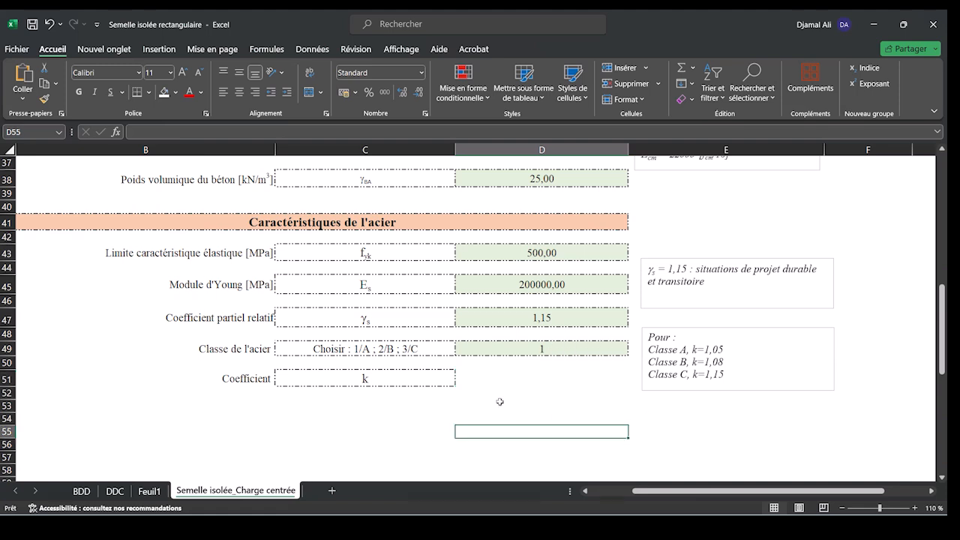
Start the coefficient k formula in D51 with =SI(D49=1;1,05; so that steel class 1 returns 1,05.
left_click(503, 378)
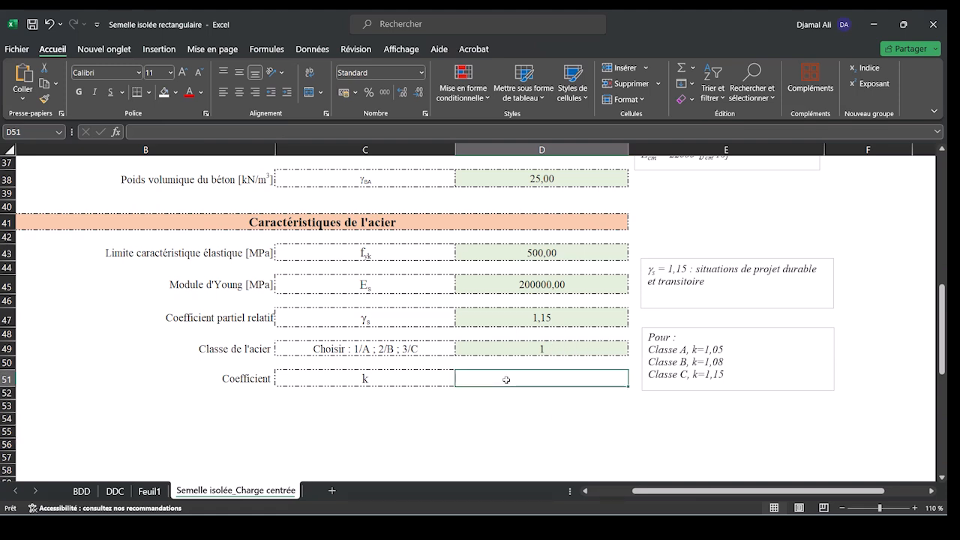
type("+")
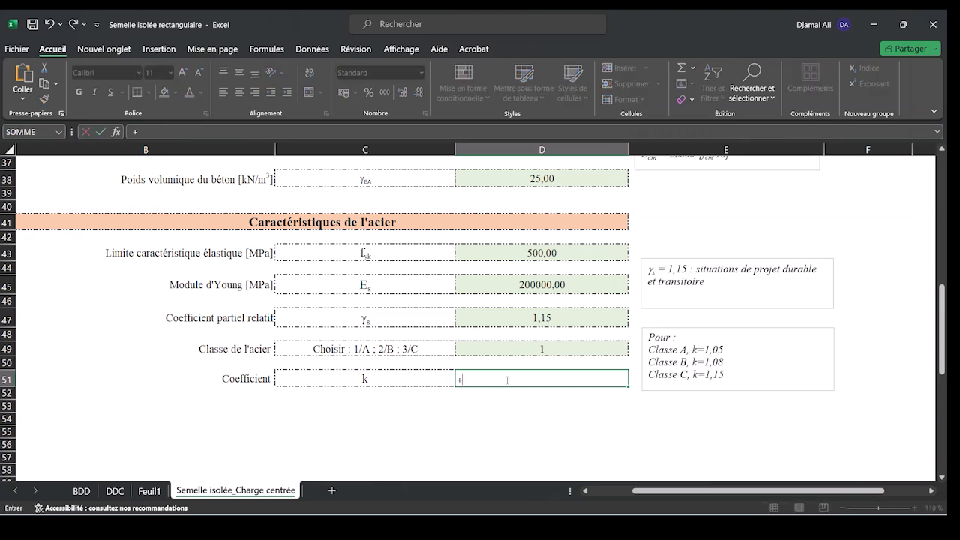
key("BackSpace")
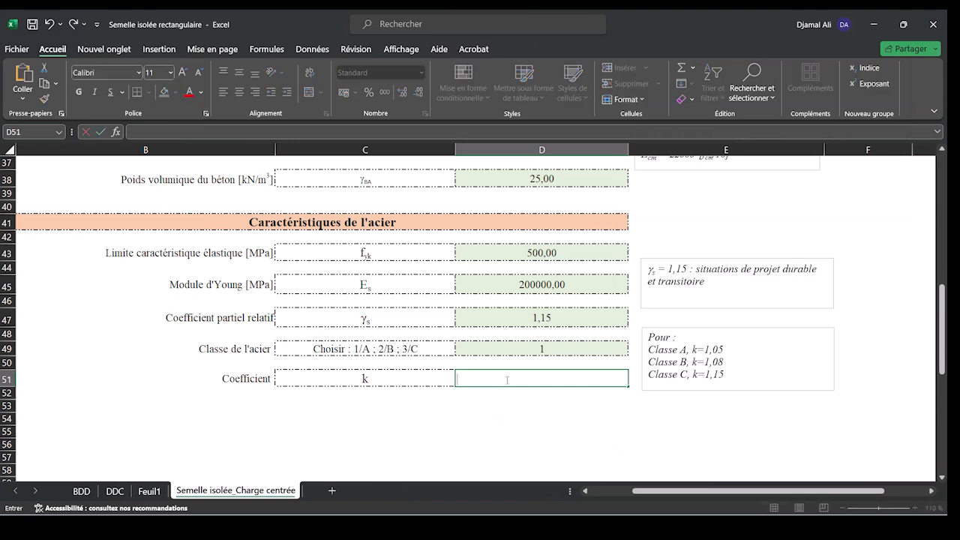
type(")")
key("BackSpace")
type("=si")
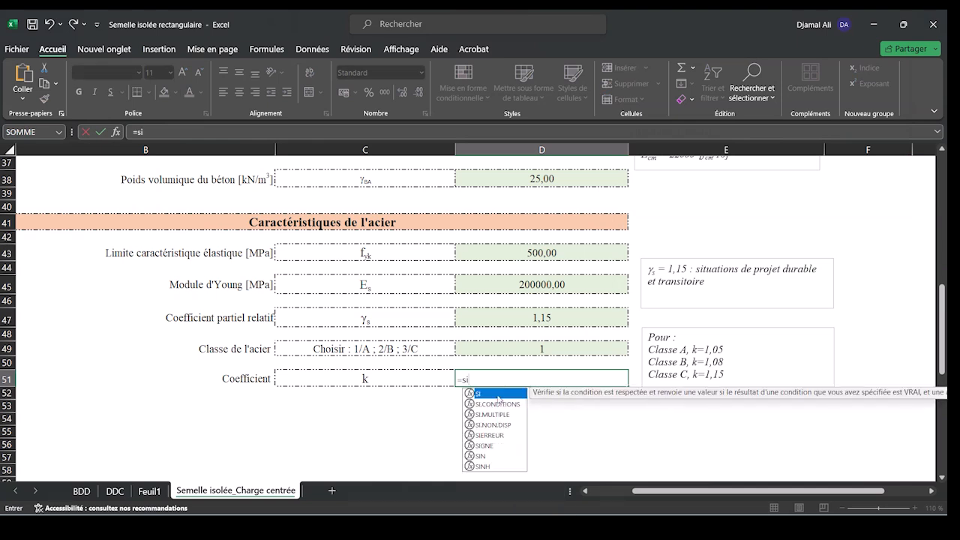
double_click(498, 394)
left_click(553, 347)
type("=SI(D49=")
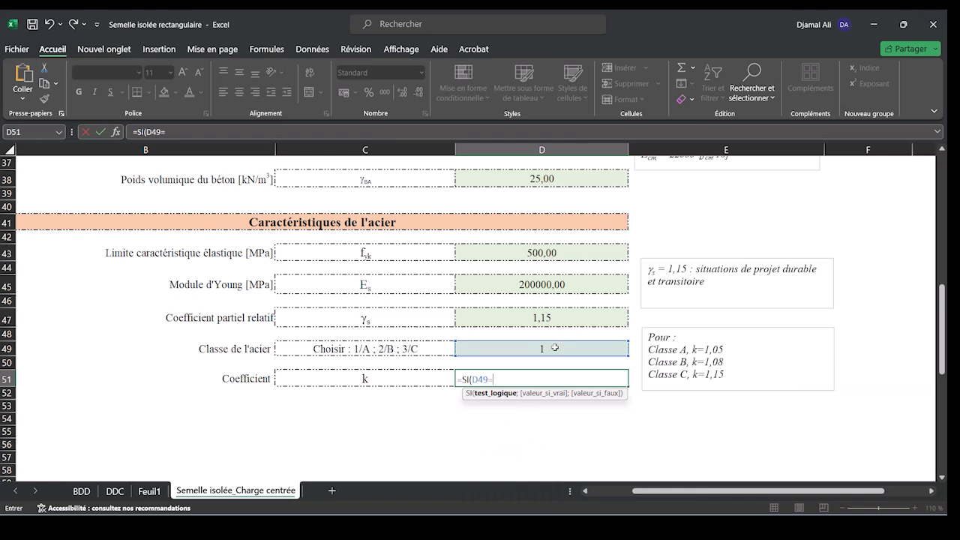
type("1;")
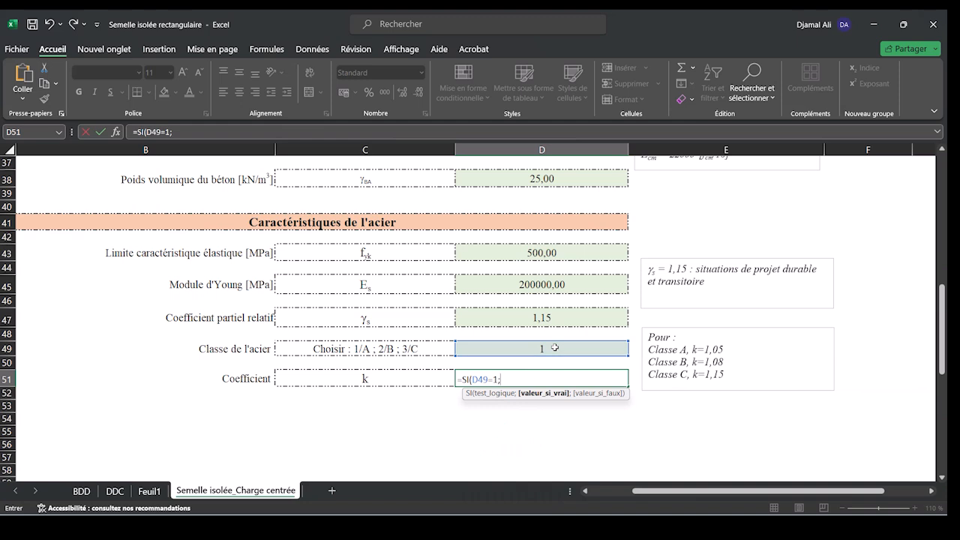
type("1,05;")
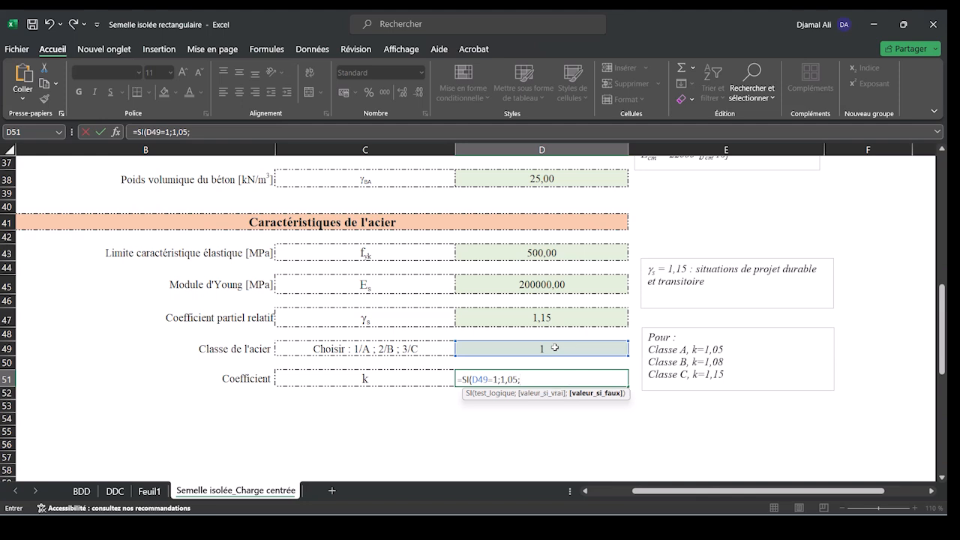
Add a nested SI(D49=2;1,08 as the false value of the coefficient k formula.
type("si")
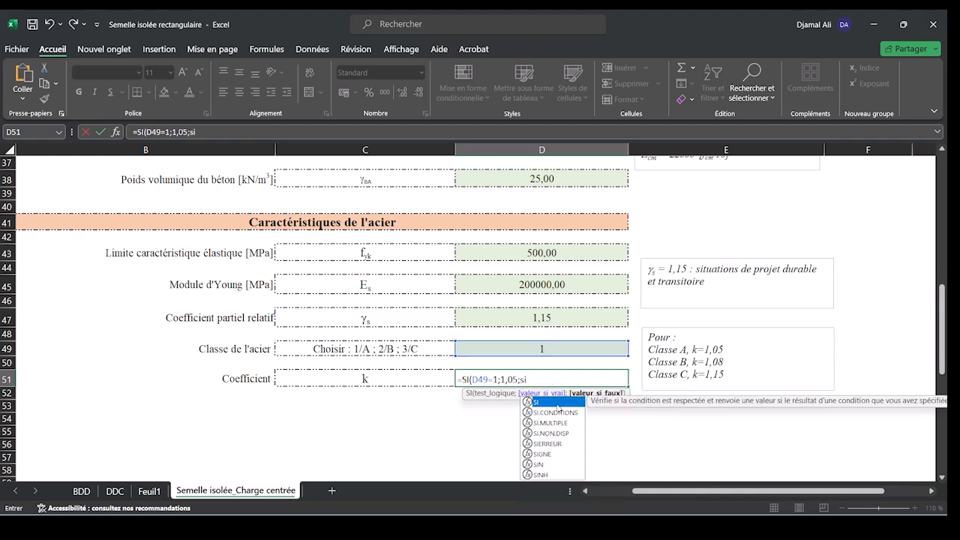
double_click(557, 402)
left_click(548, 346)
type("=")
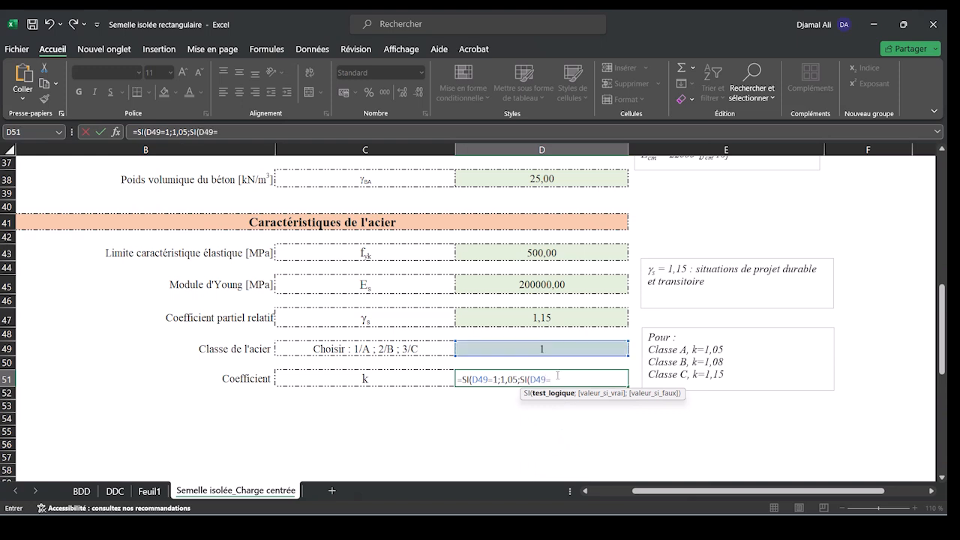
type("2;1,08")
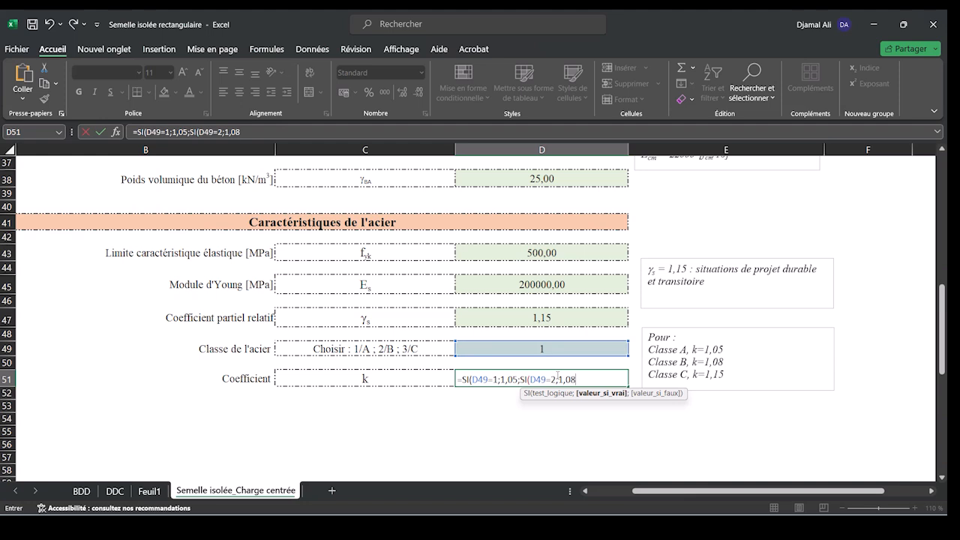
Try to close the class 2 condition and finish the k formula with a third condition, SI(D49=3;1,15)).
type(");si")
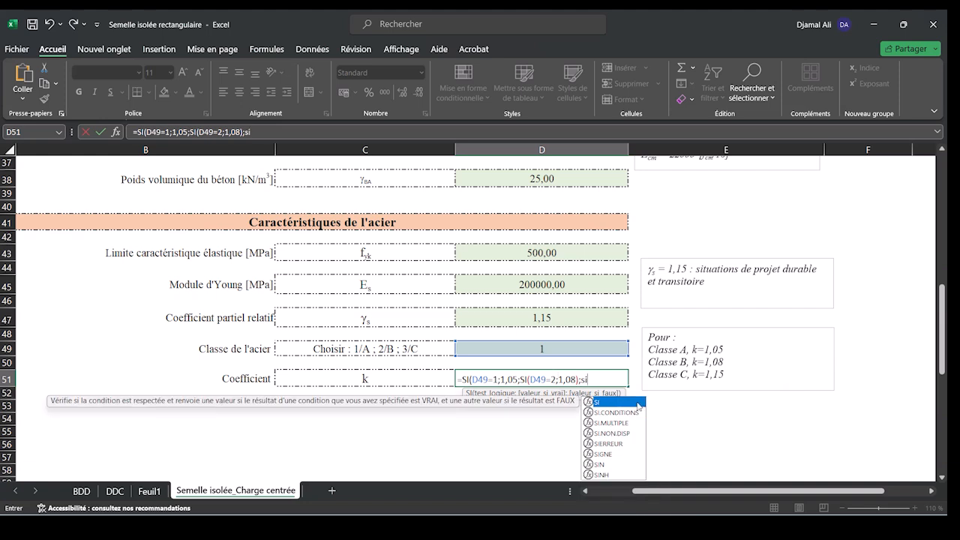
double_click(638, 402)
left_click(585, 345)
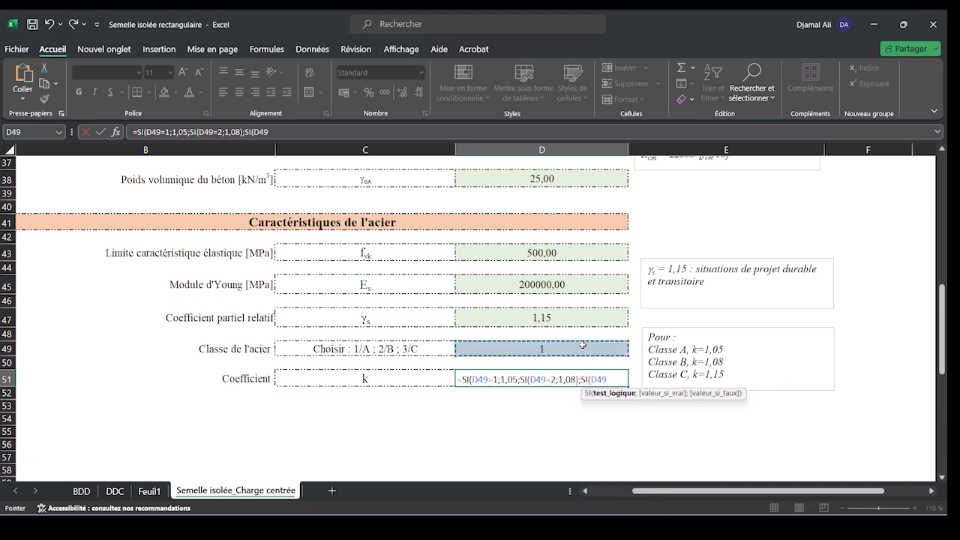
type("=")
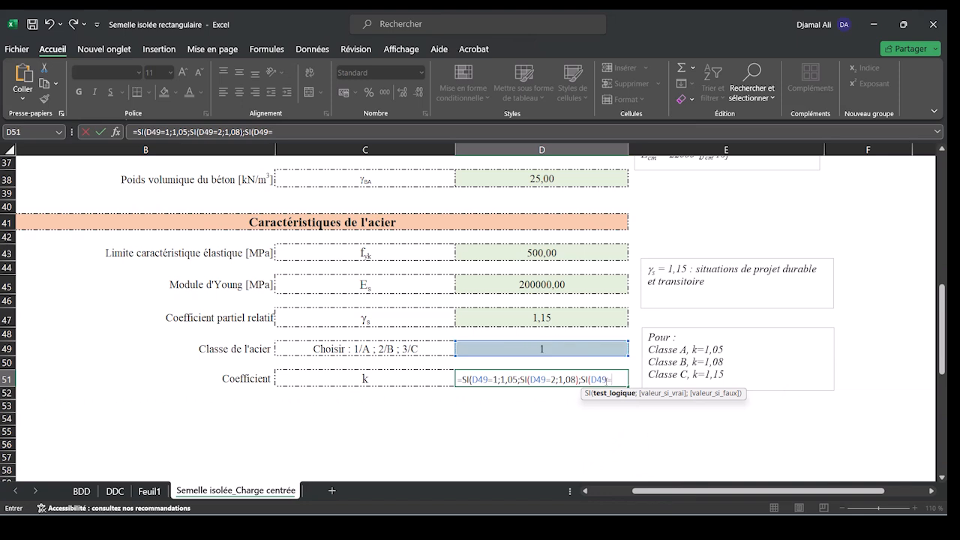
type("3;")
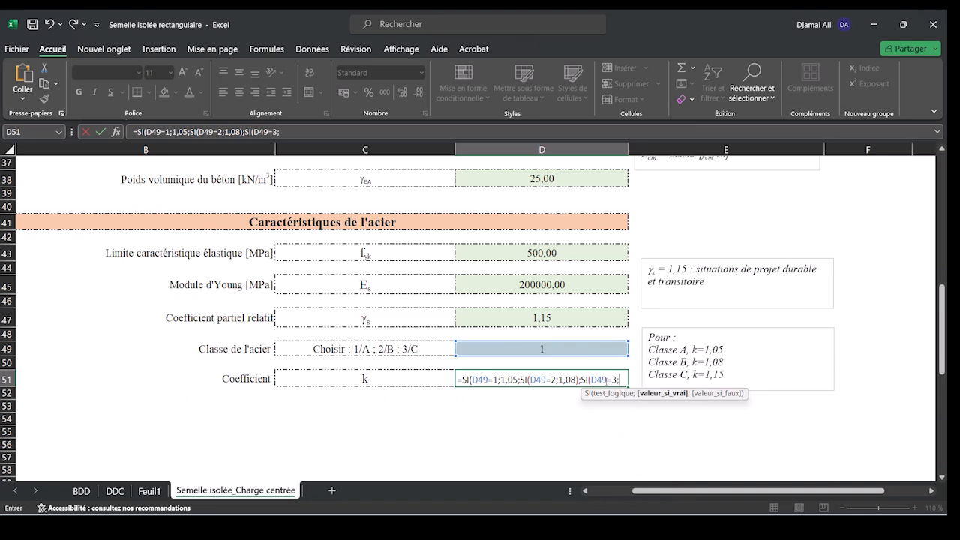
type("1,15))")
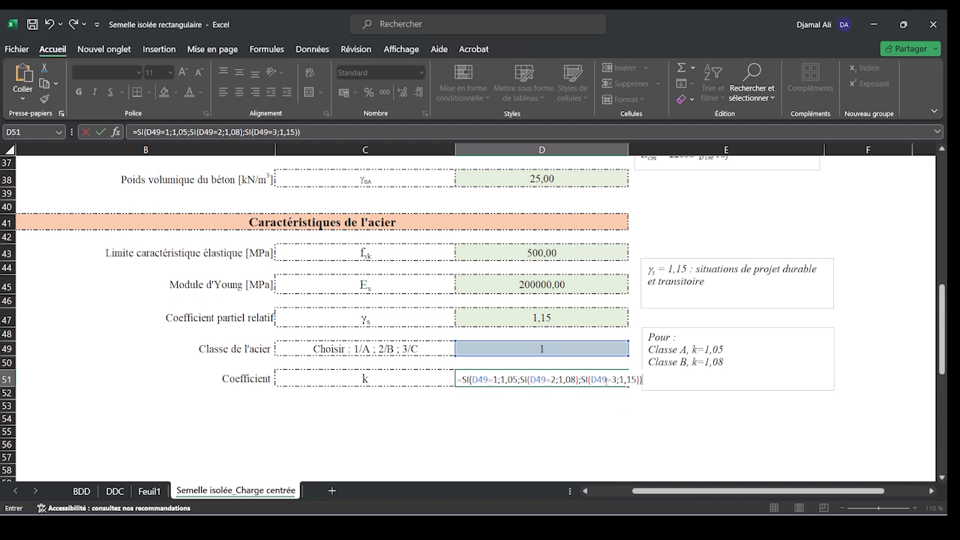
key("Return")
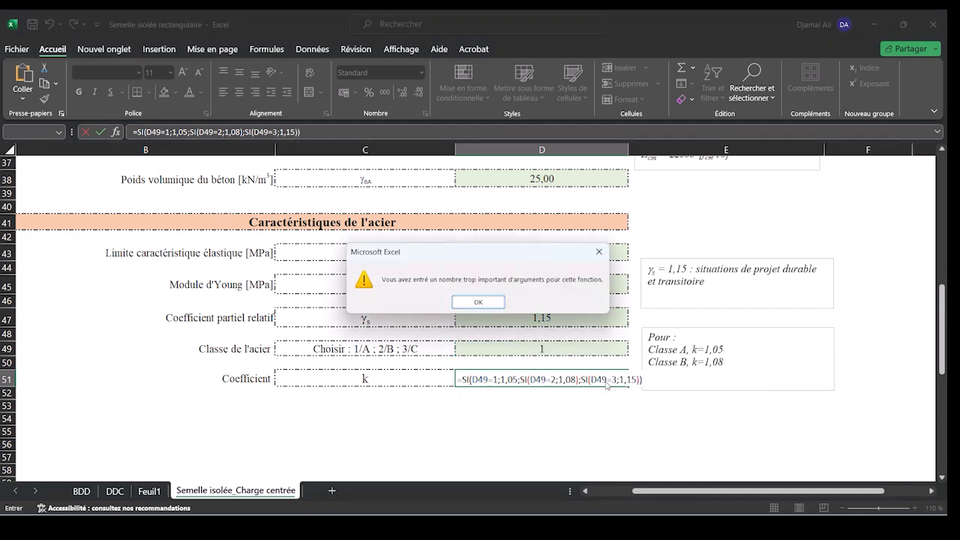
key("Return")
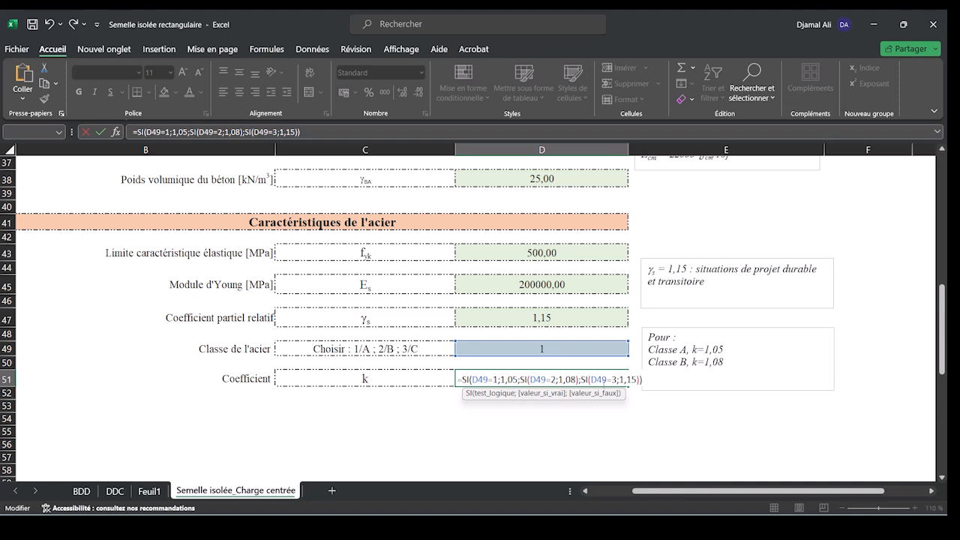
Remove the third SI condition for class 3 from the coefficient k formula.
left_click(574, 378)
key("BackSpace")
key("BackSpace")
key("BackSpace")
key("BackSpace")
key("BackSpace")
key("BackSpace")
key("BackSpace")
key("BackSpace")
key("BackSpace")
key("BackSpace")
key("BackSpace")
key("BackSpace")
key("BackSpace")
key("BackSpace")
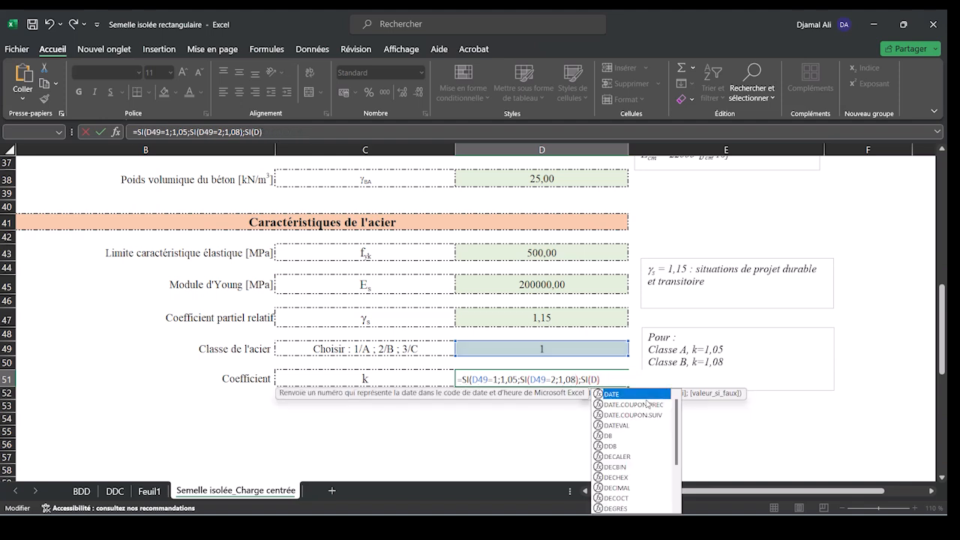
key("BackSpace")
key("BackSpace")
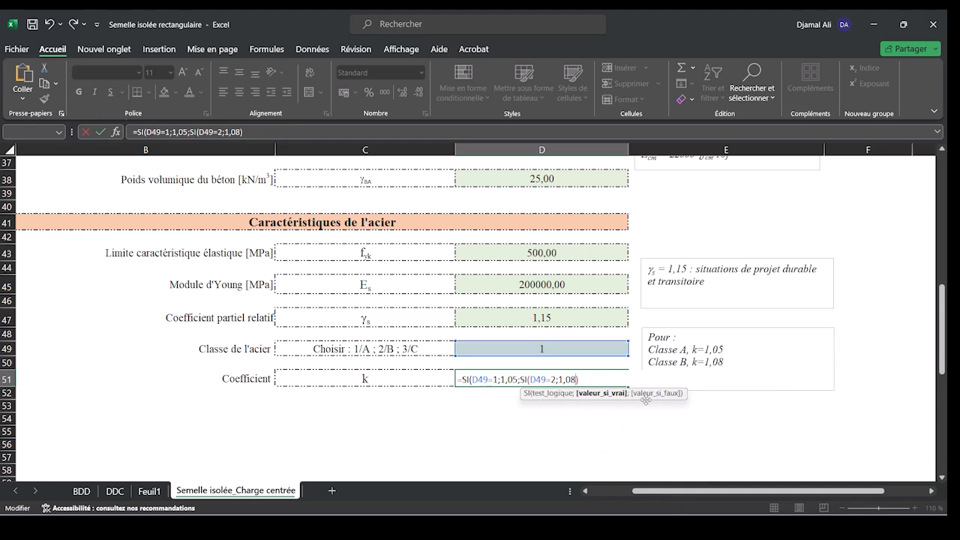
Use 1,15 as the nested SI's false value and validate the formula as =SI(D49=1;1,05;SI(D49=2;1,08;1,15)).
type(";")
type("1,15")
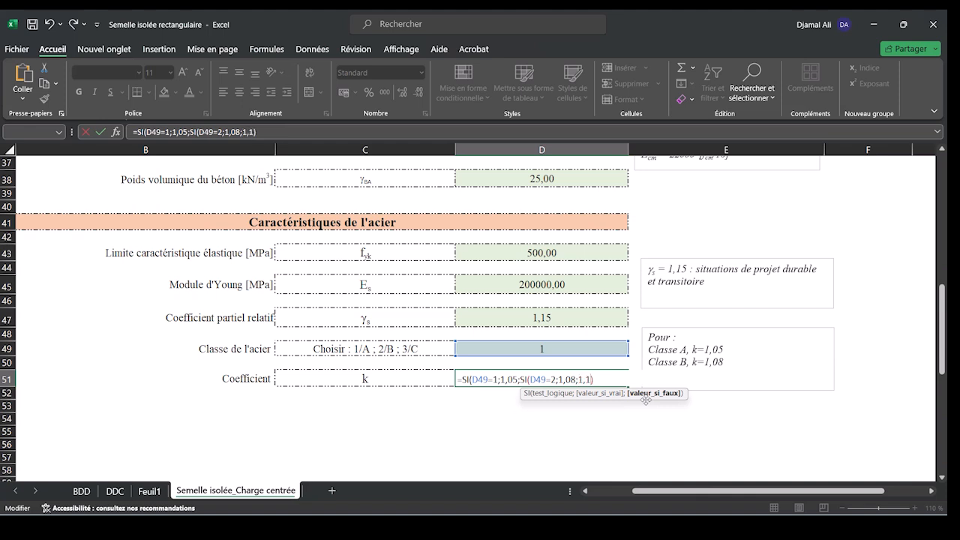
type(")")
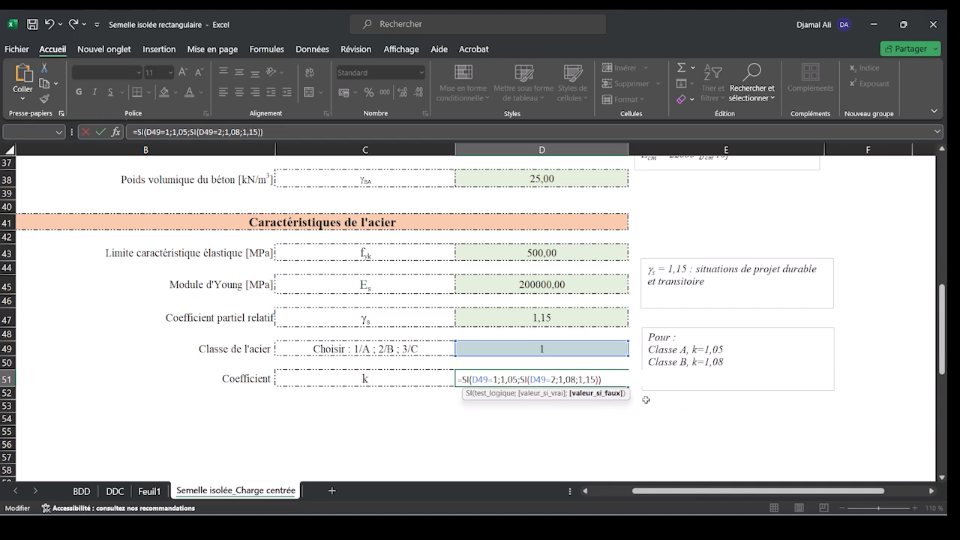
key("Return")
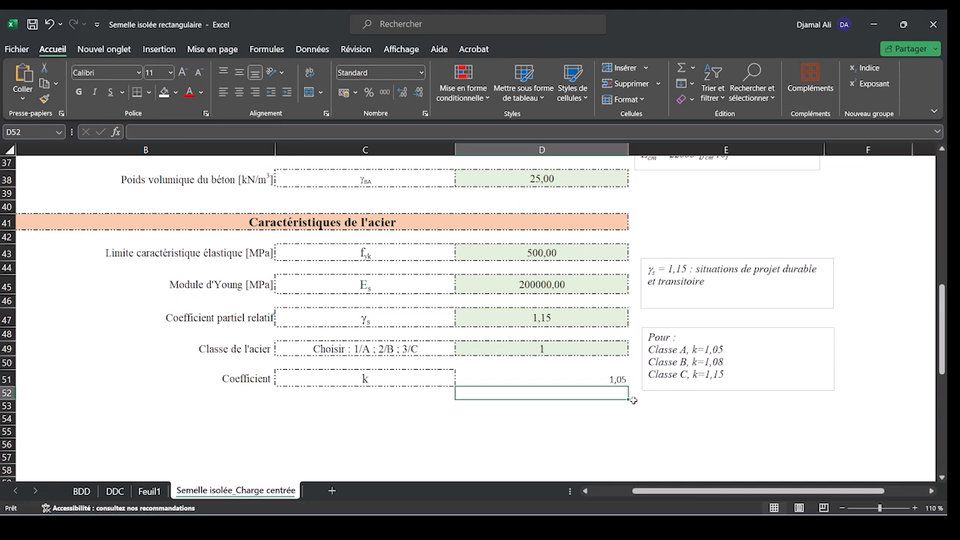
Copy the cell formatting of the f_cd result in D32 onto the coefficient k result in D51.
left_click(602, 382)
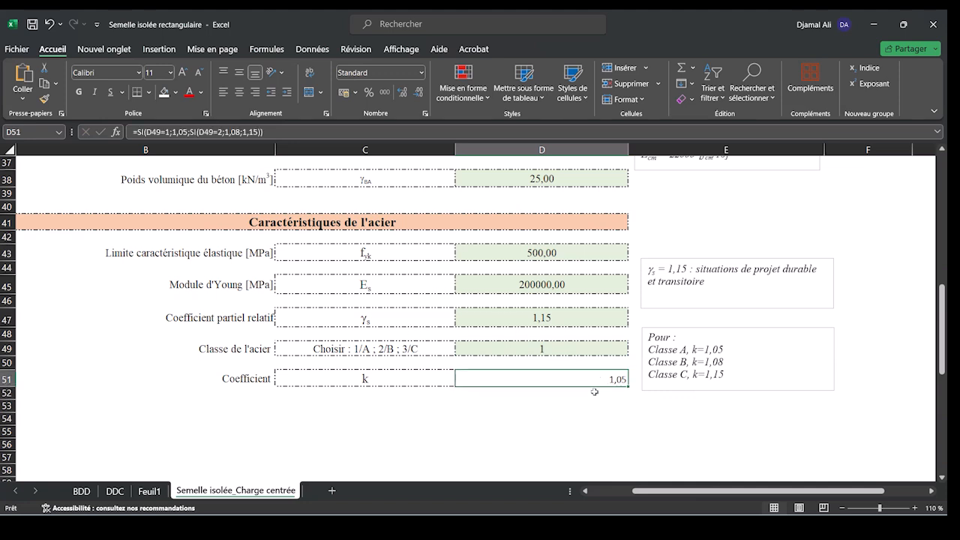
scroll(606, 339, "up", 4)
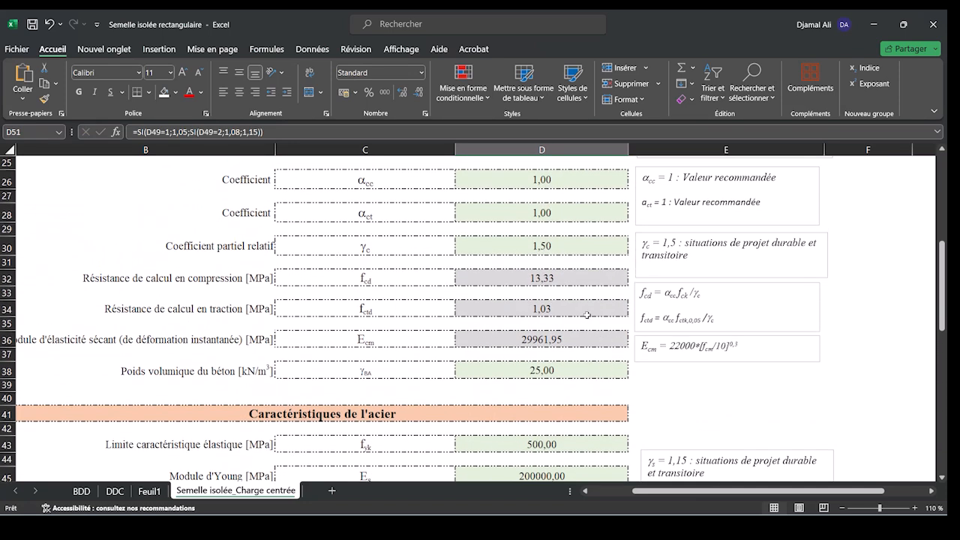
left_click(567, 281)
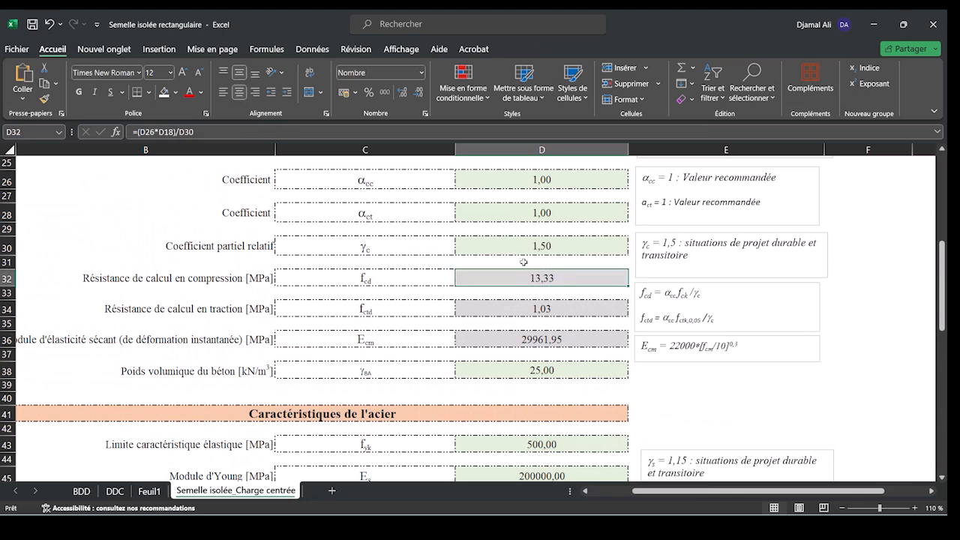
left_click(44, 100)
scroll(593, 315, "down", 4)
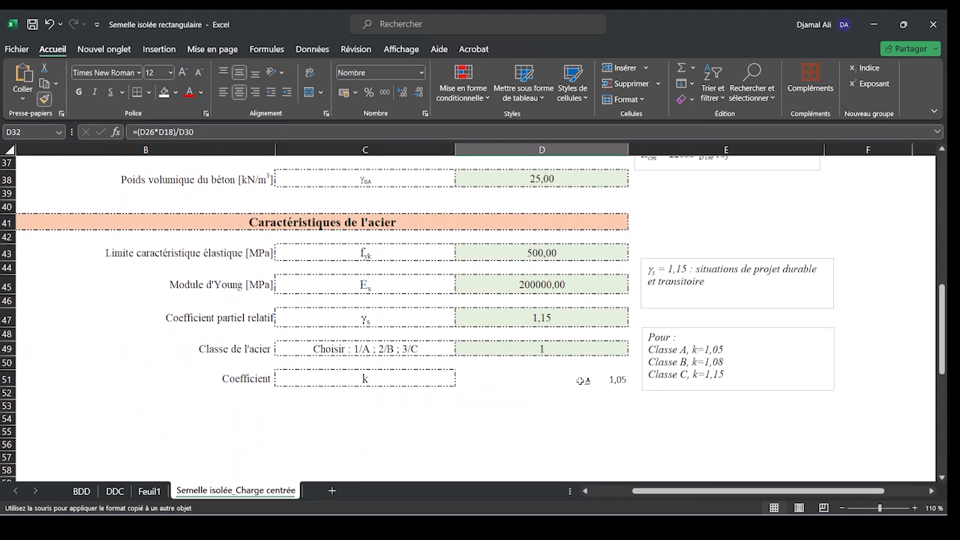
left_click(581, 381)
left_click(561, 413)
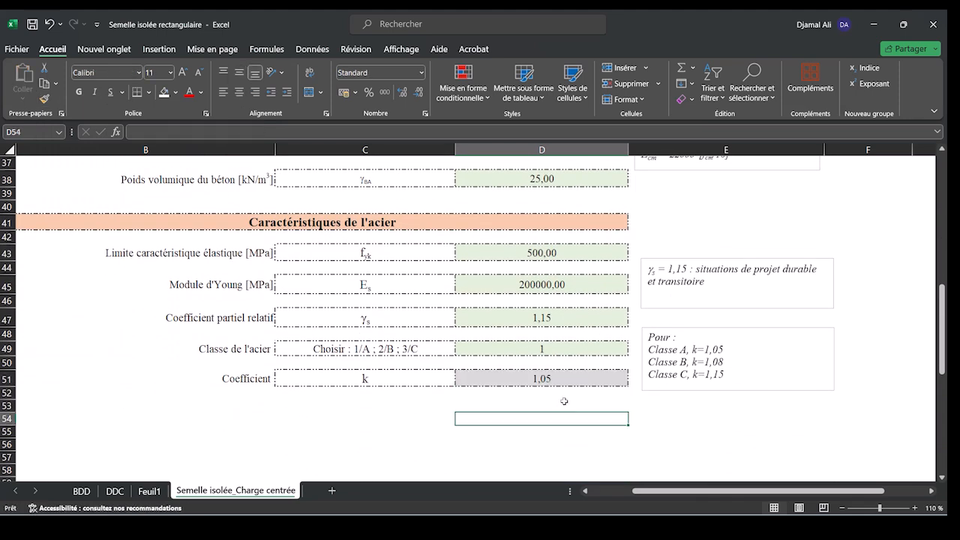
Test the k formula by setting the steel class in D49 to 2 and entering 3 in D50.
left_click(574, 349)
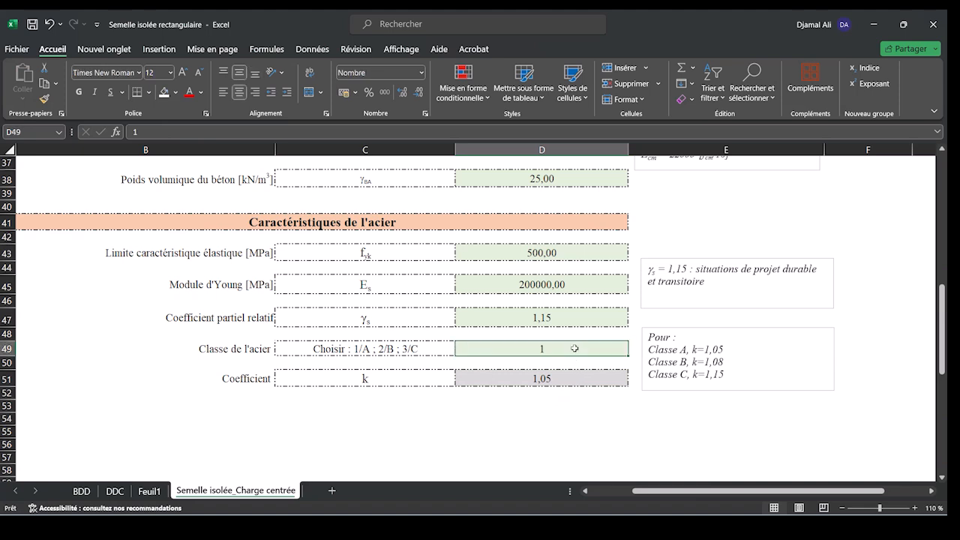
type("2")
key("Return")
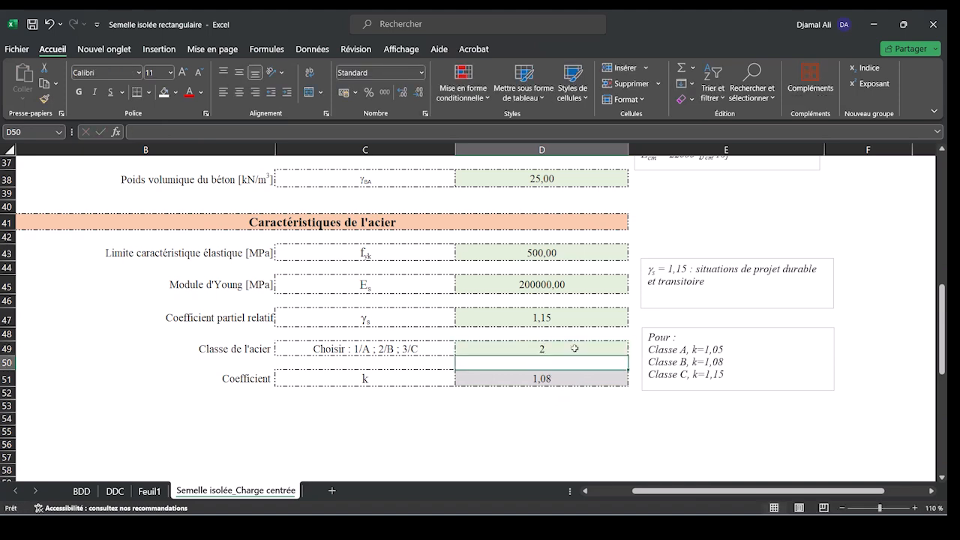
type("3")
key("Return")
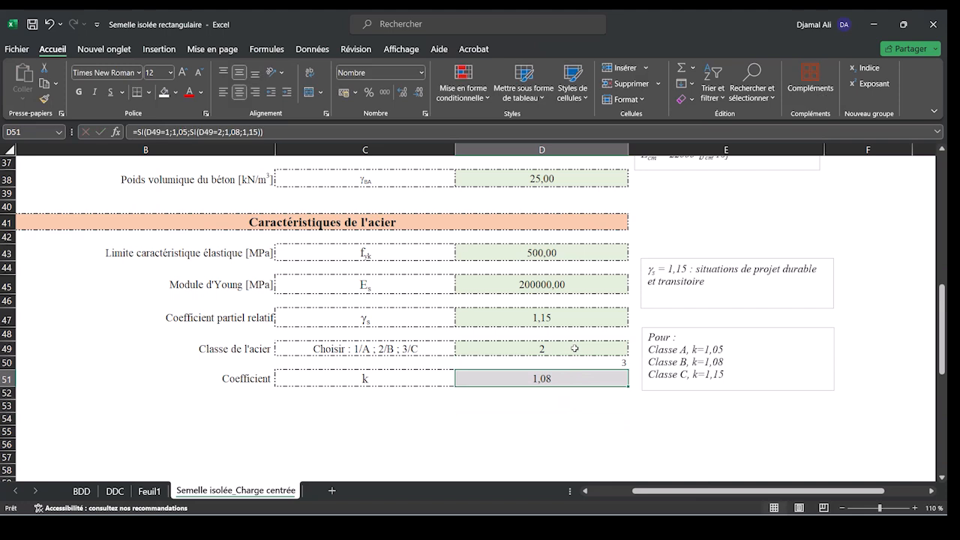
Set the steel class in D49 to 3 to test the coefficient k formula.
left_click(575, 349)
double_click(588, 349)
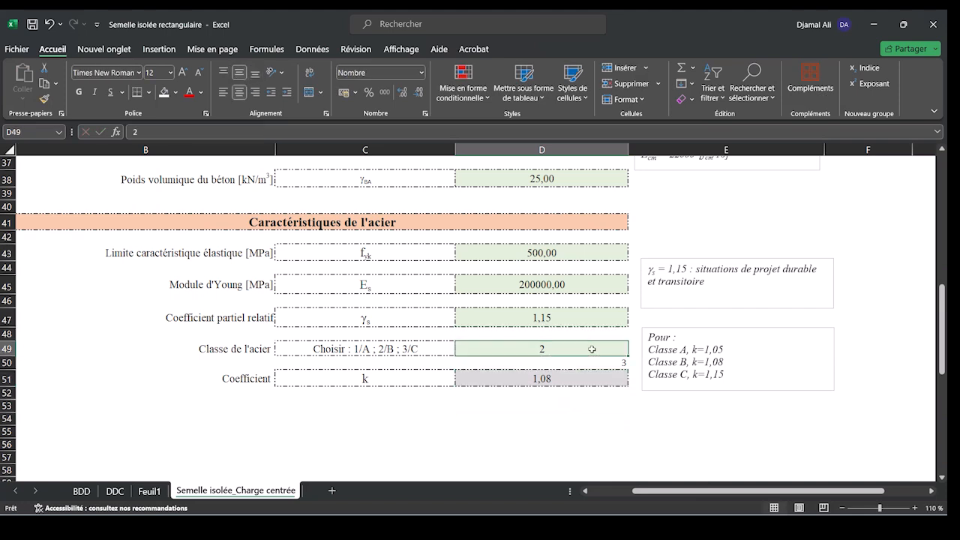
key("BackSpace")
type("3")
key("Return")
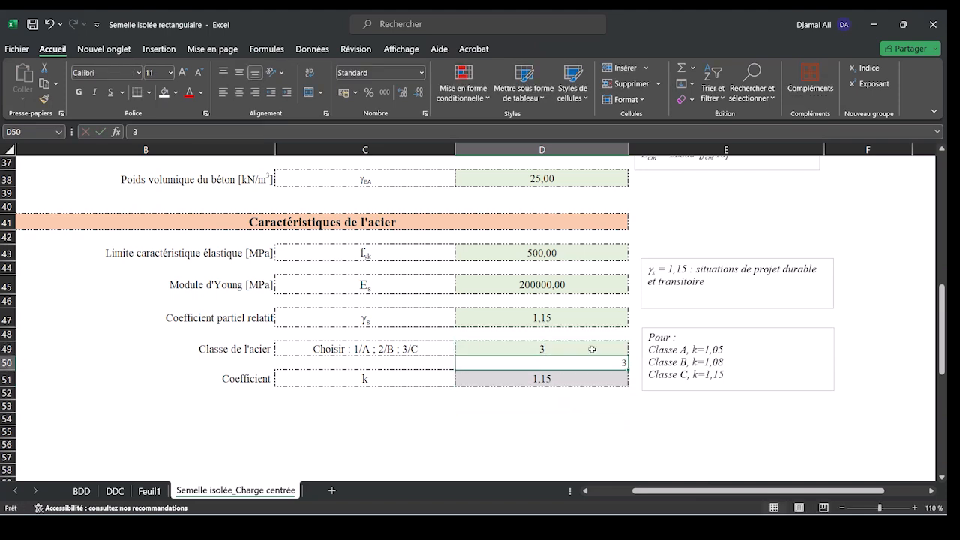
Clear the stray 3 from cell D50 between the steel class and coefficient rows.
left_click(568, 415)
left_click(595, 360)
key("Delete")
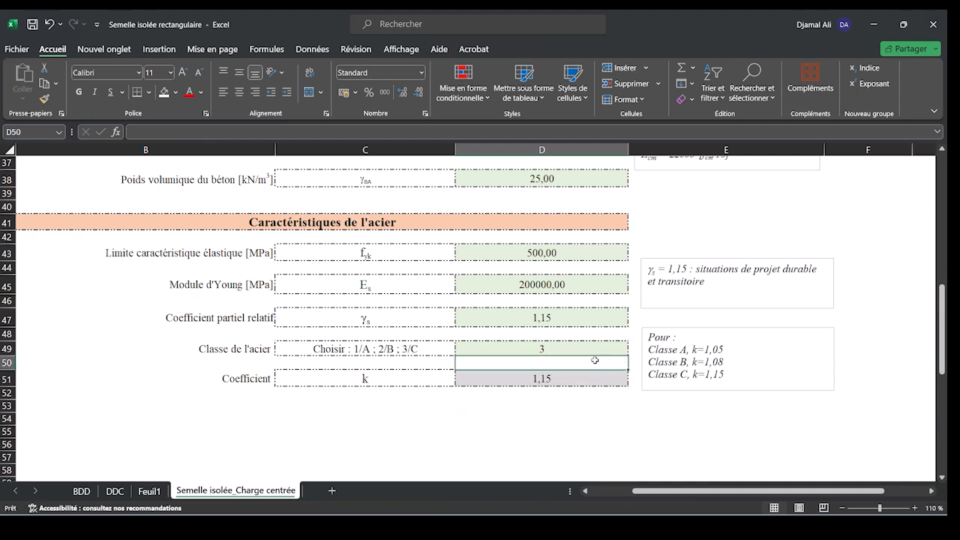
Set the steel class in D49 back to 1.
left_click(542, 349)
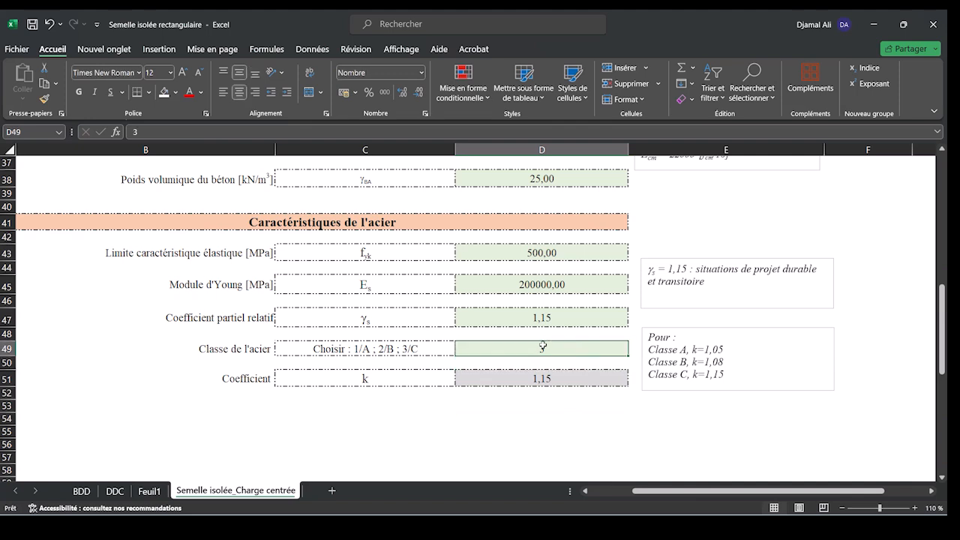
type("1")
key("Return")
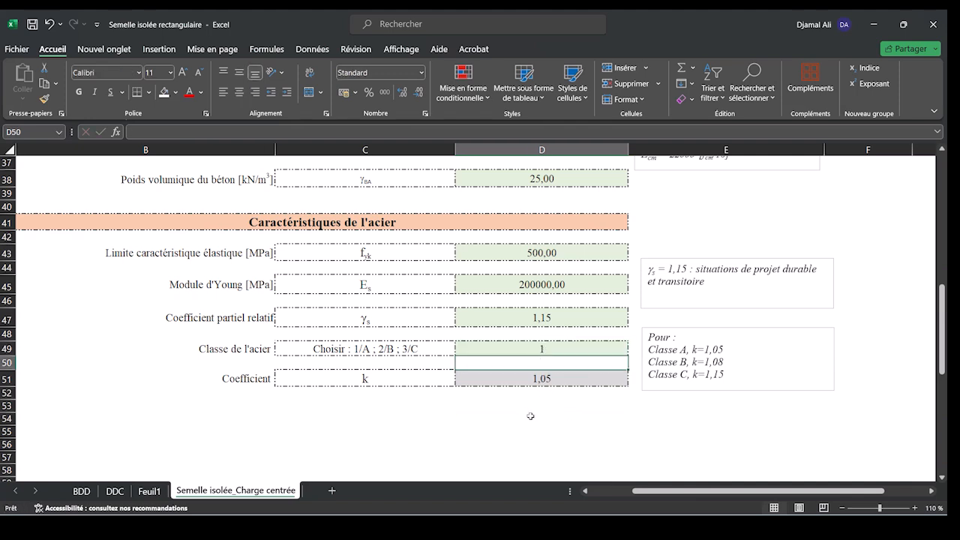
left_click(492, 419)
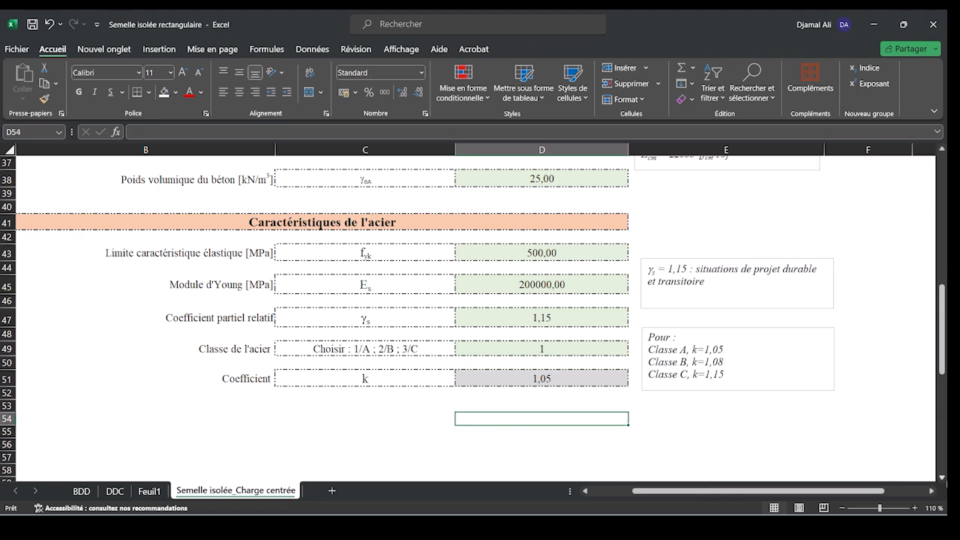
left_click(944, 479)
left_click(943, 478)
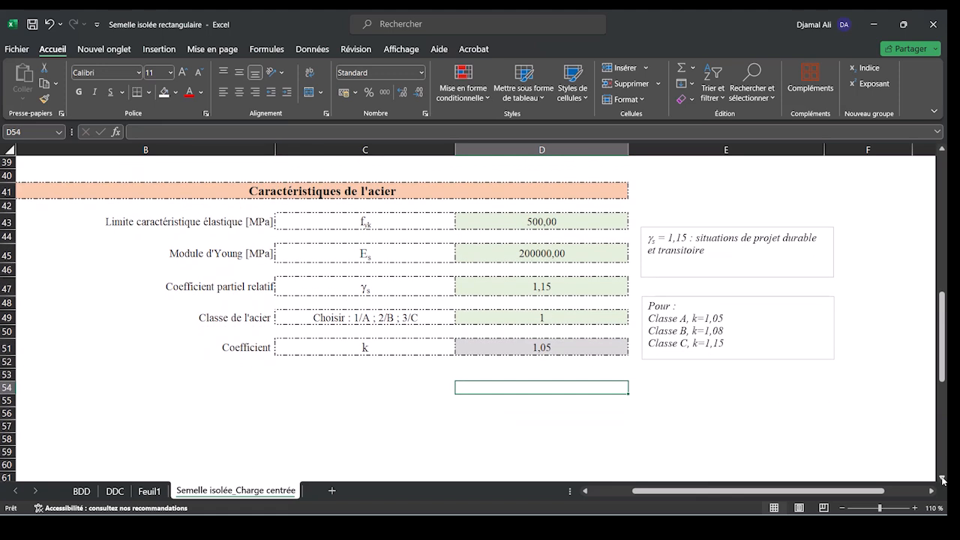
left_click(943, 479)
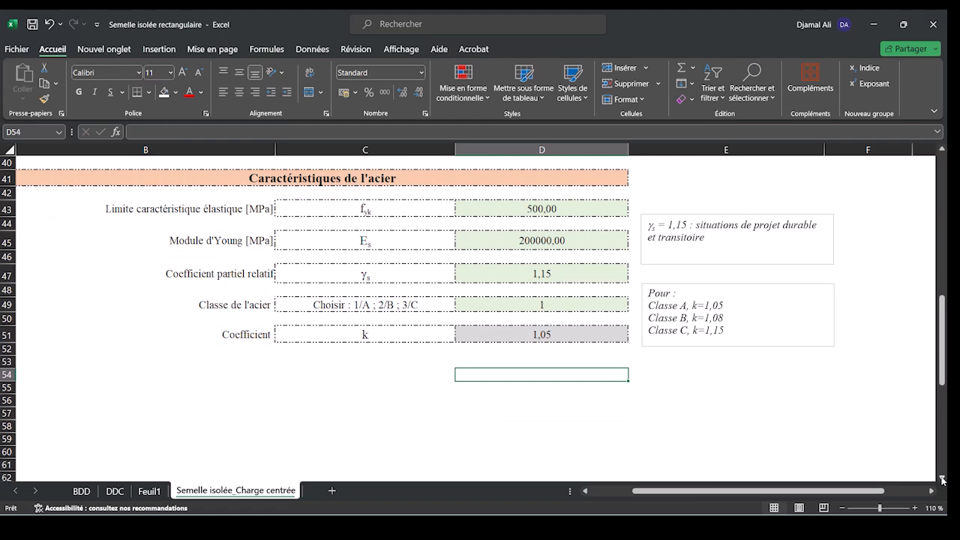
left_click(576, 425)
left_click(549, 363)
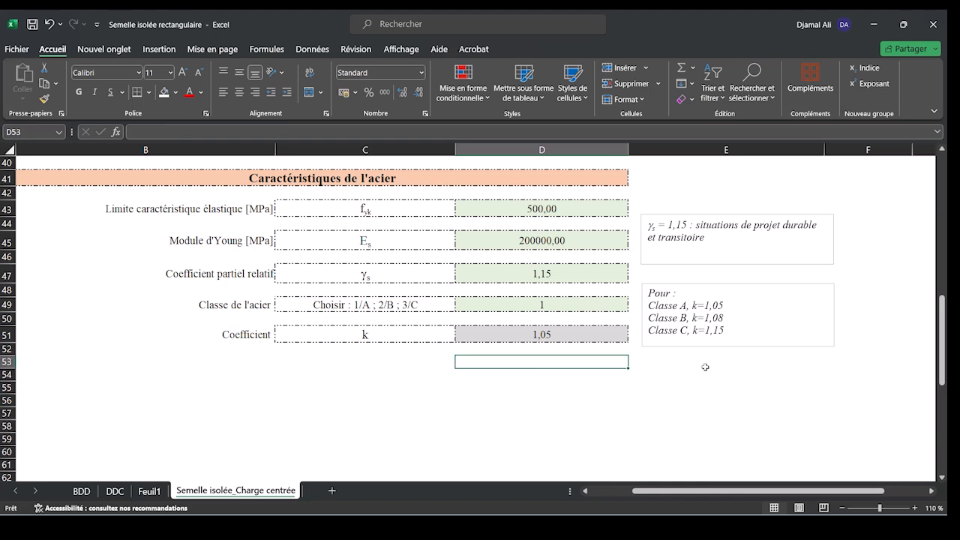